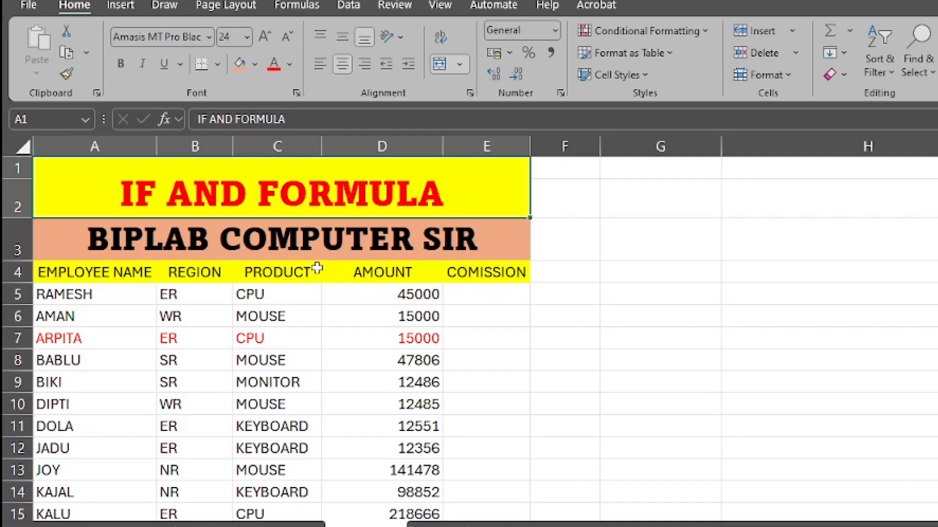
Step: Look through the other practice sheets: the class VIII marks data, the dob calculator and the loan EMI statement
{"action": "scroll", "coordinate": [328, 263], "scroll_direction": "down", "scroll_amount": 1}
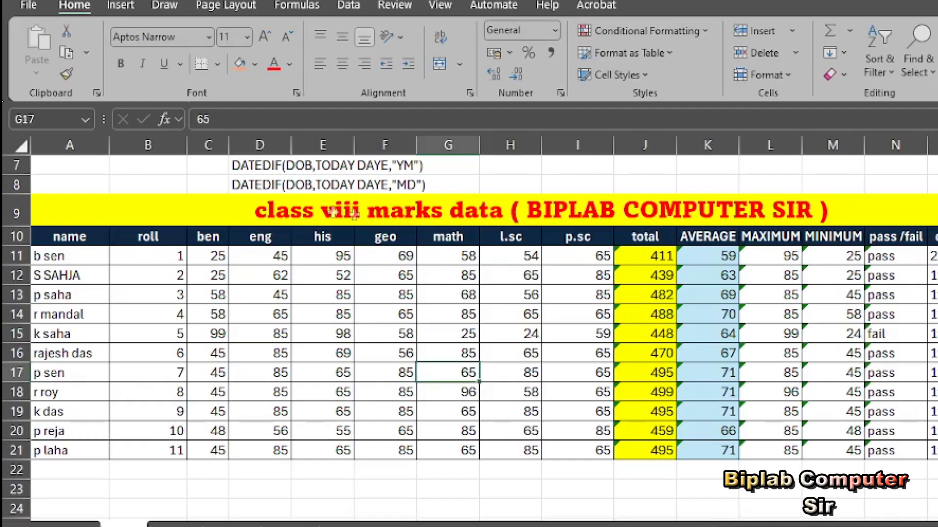
{"action": "left_click", "coordinate": [451, 345]}
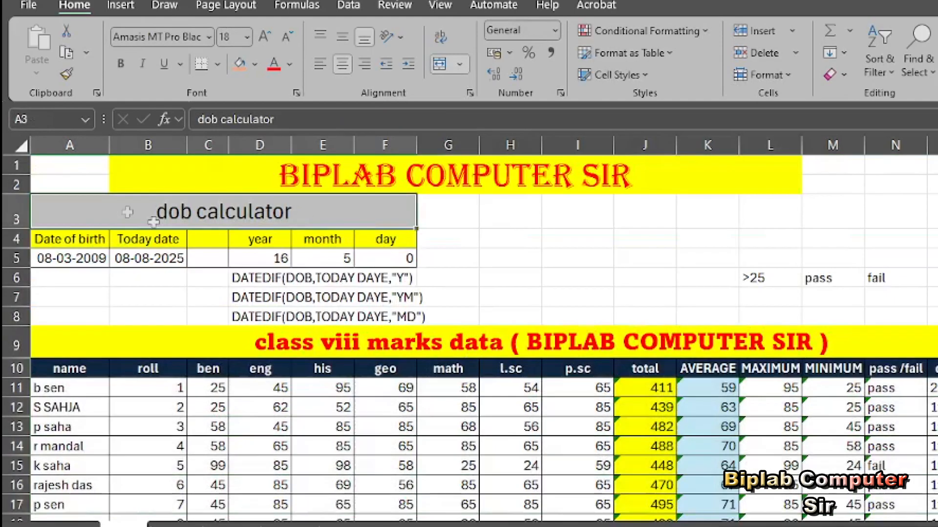
{"action": "left_click_drag", "start_coordinate": [130, 210], "coordinate": [350, 307]}
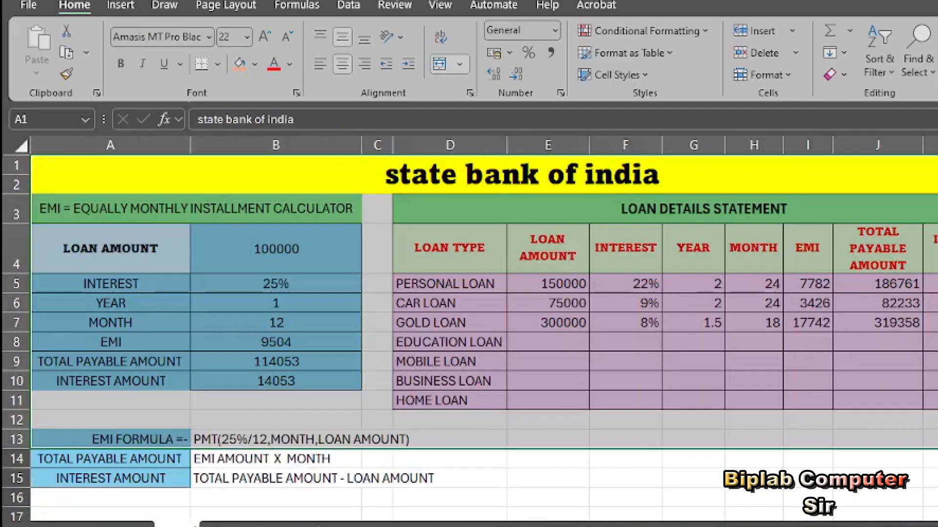
{"action": "left_click", "coordinate": [518, 255]}
{"action": "left_click_drag", "start_coordinate": [122, 225], "coordinate": [603, 391]}
{"action": "left_click", "coordinate": [562, 451]}
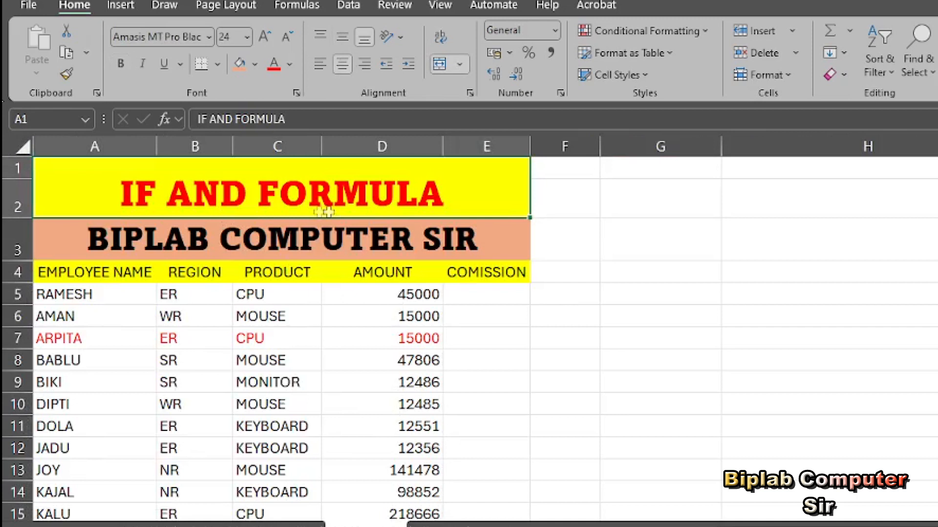
Step: Examine the IF AND FORMULA sheet's title rows and its column headers from EMPLOYEE NAME to COMISSION
{"action": "left_click", "coordinate": [326, 238]}
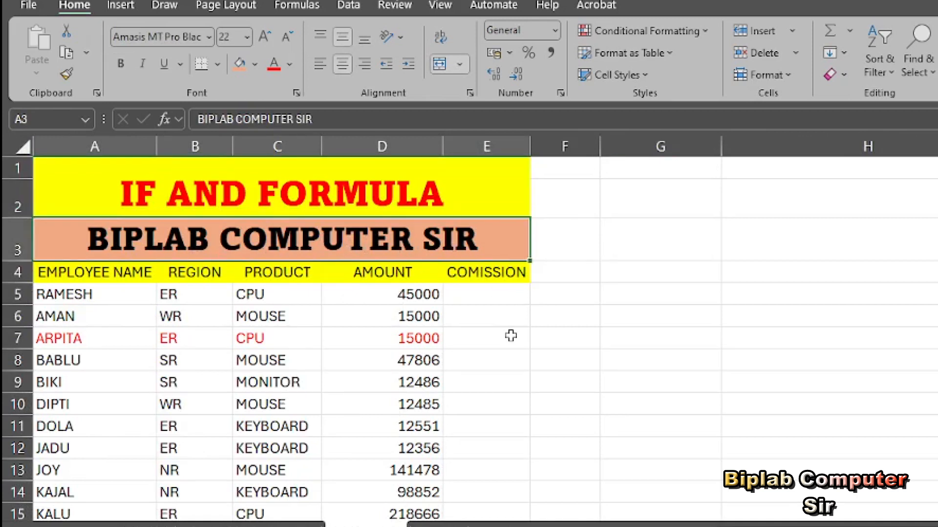
{"action": "scroll", "coordinate": [505, 333], "scroll_direction": "up", "scroll_amount": 1, "text": "ctrl"}
{"action": "scroll", "coordinate": [492, 329], "scroll_direction": "up", "scroll_amount": 1}
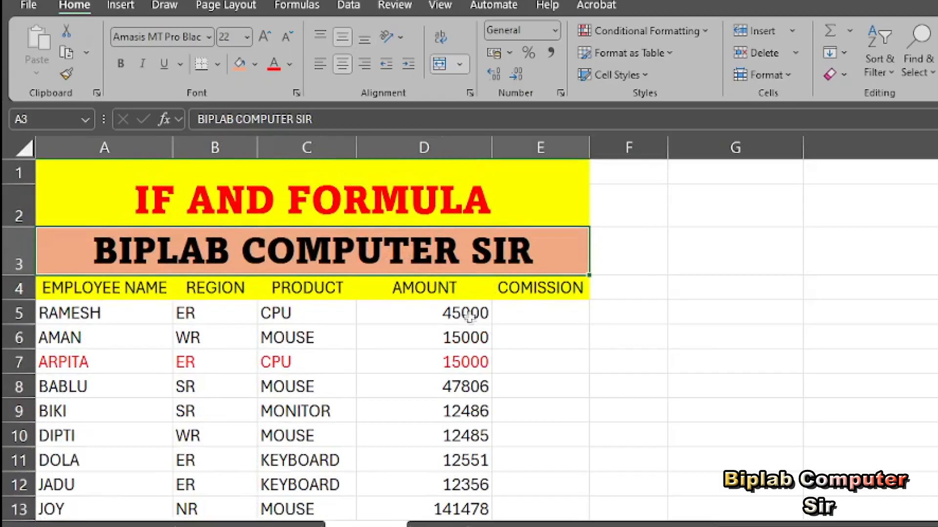
{"action": "left_click", "coordinate": [211, 211]}
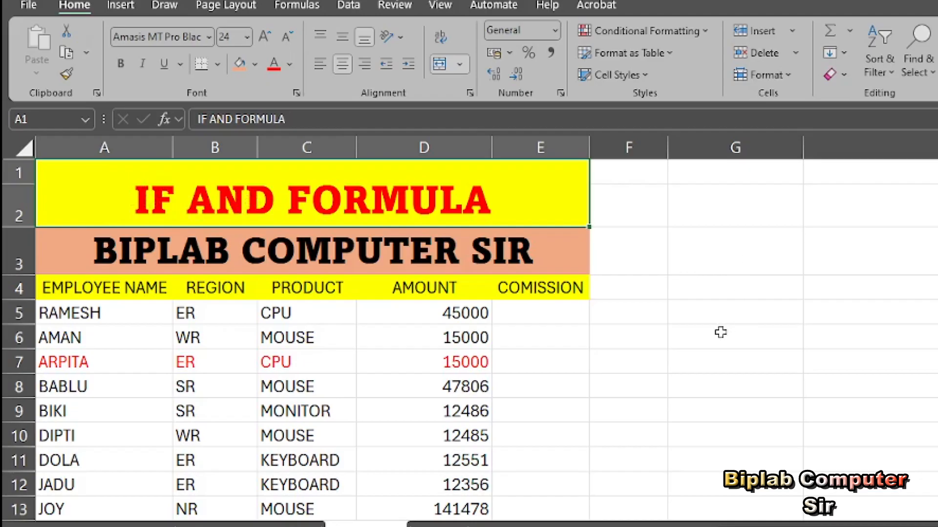
{"action": "left_click_drag", "start_coordinate": [750, 363], "coordinate": [937, 168]}
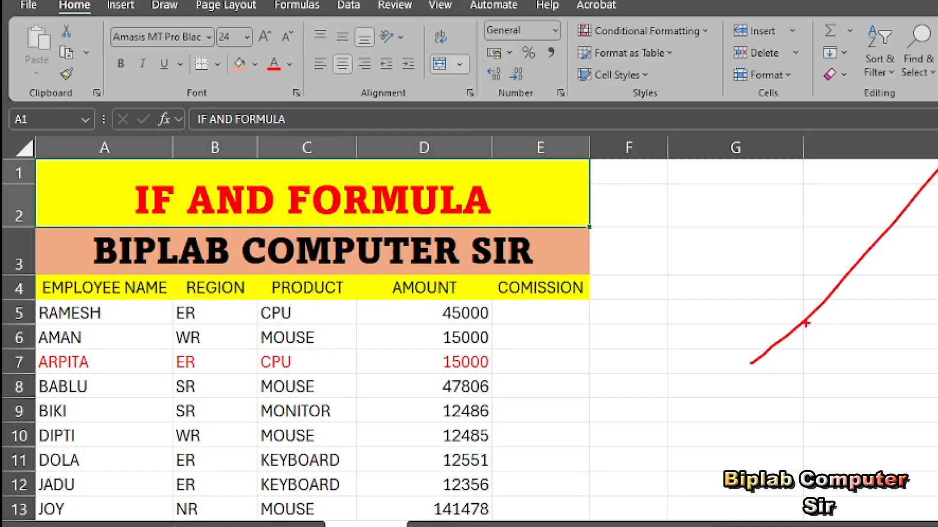
{"action": "key", "text": "Escape"}
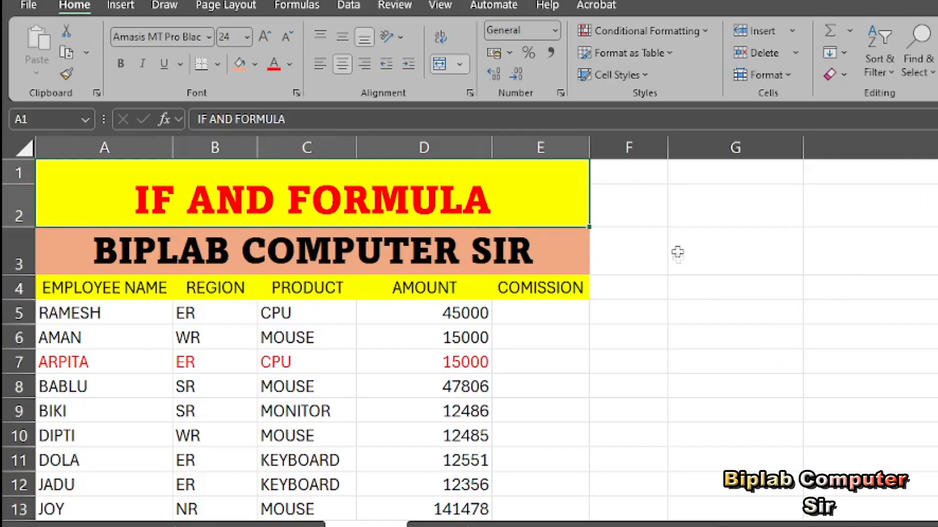
{"action": "left_click", "coordinate": [540, 313]}
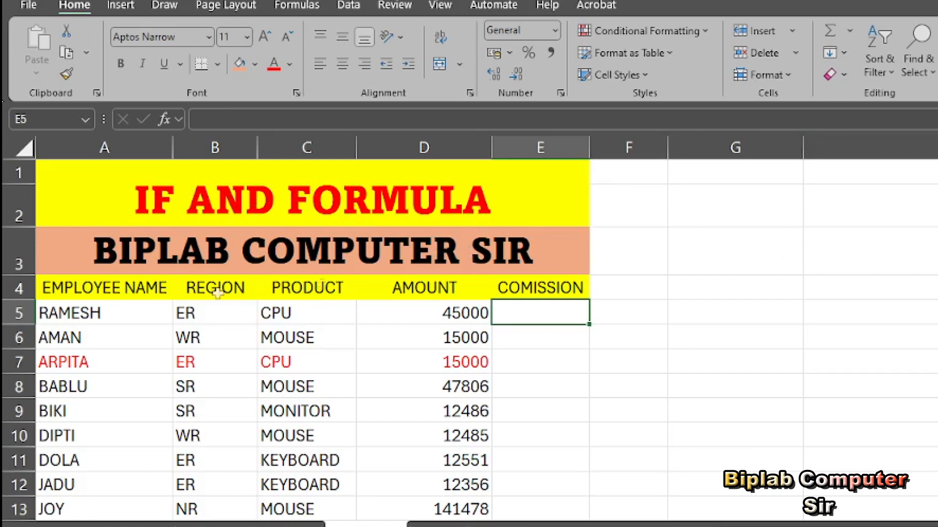
{"action": "left_click", "coordinate": [84, 290]}
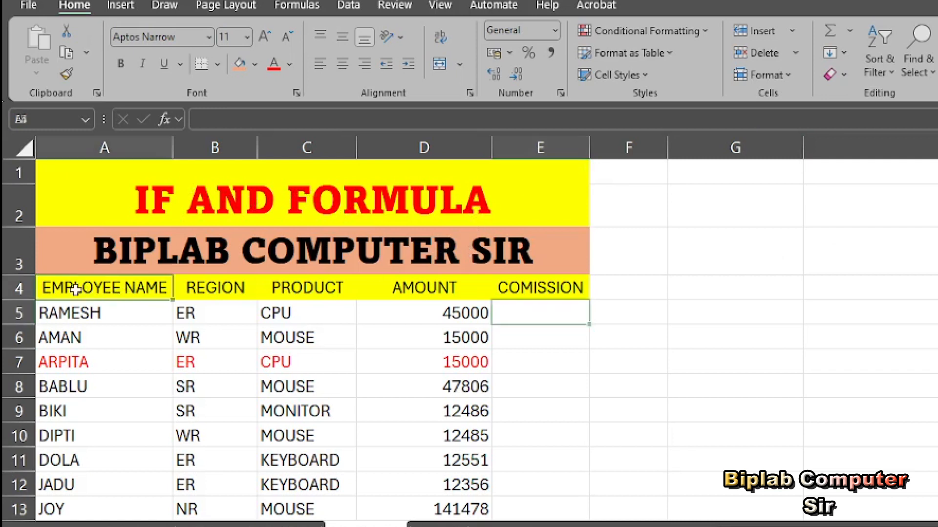
{"action": "left_click", "coordinate": [210, 291]}
{"action": "left_click", "coordinate": [295, 291]}
{"action": "left_click", "coordinate": [425, 289]}
{"action": "left_click", "coordinate": [552, 291]}
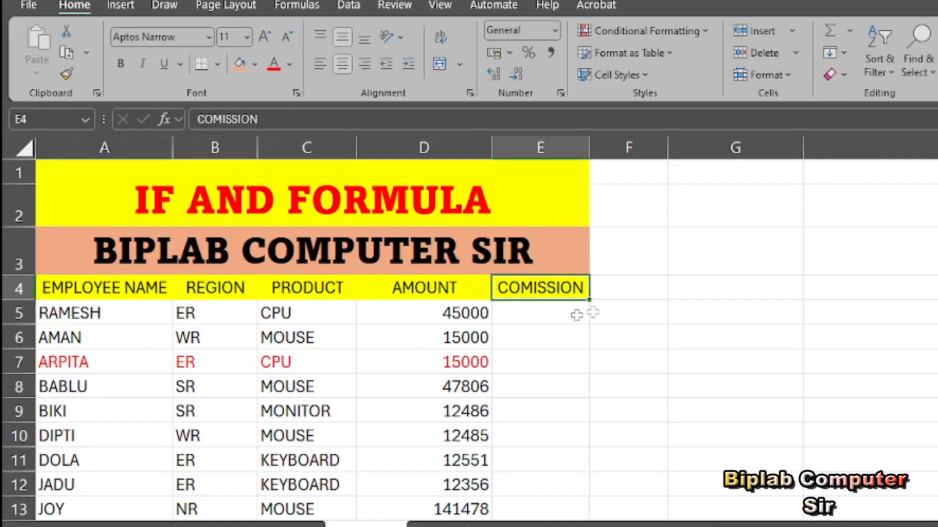
Step: Apply All Borders to the whole employee table, including its title rows
{"action": "left_click_drag", "start_coordinate": [68, 180], "coordinate": [408, 485]}
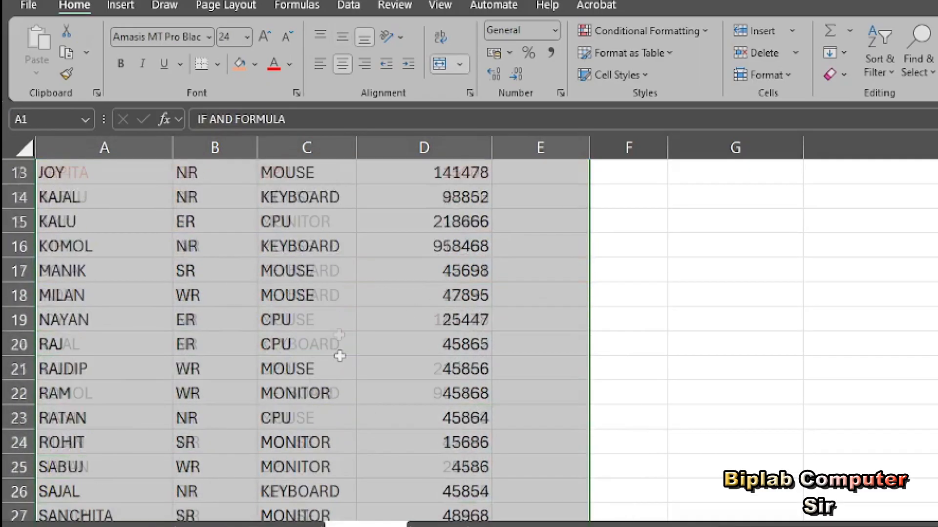
{"action": "scroll", "coordinate": [339, 349], "scroll_direction": "up", "scroll_amount": 4}
{"action": "left_click", "coordinate": [144, 210]}
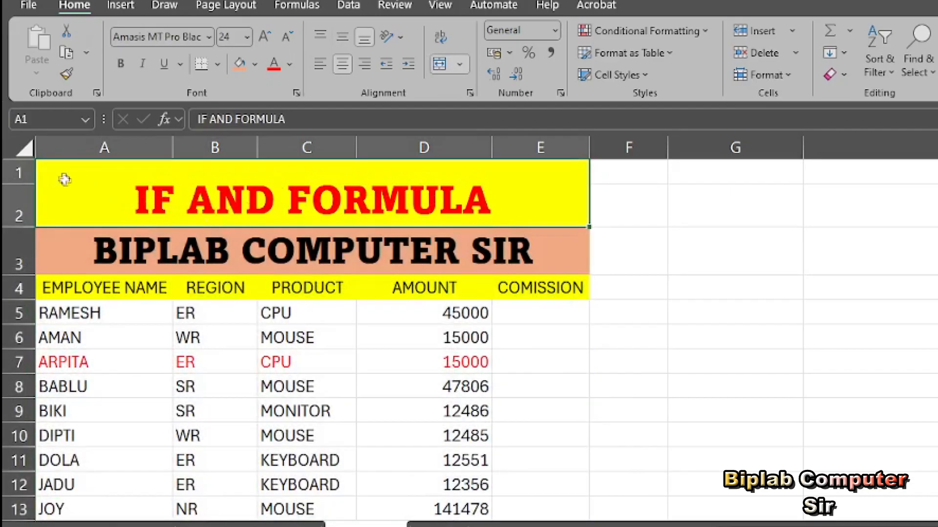
{"action": "left_click_drag", "start_coordinate": [93, 220], "coordinate": [147, 489]}
{"action": "scroll", "coordinate": [371, 286], "scroll_direction": "up", "scroll_amount": 6}
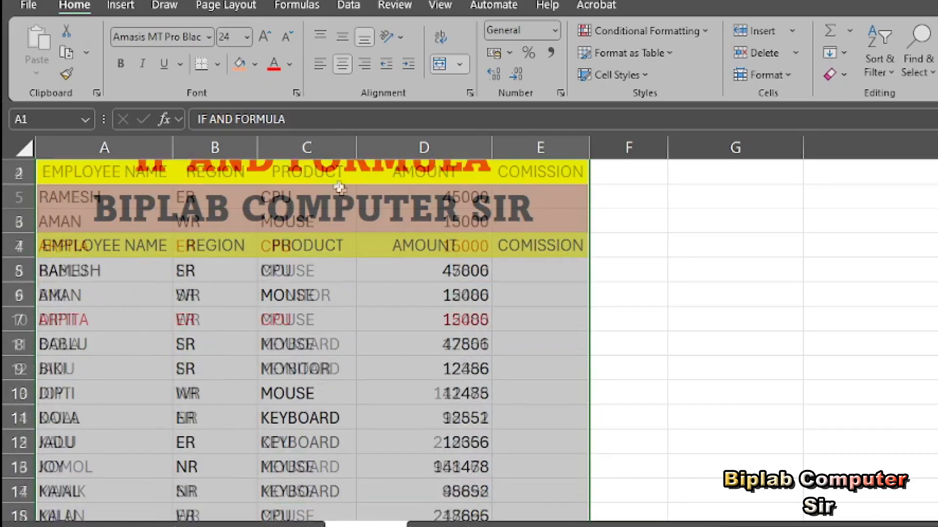
{"action": "left_click", "coordinate": [216, 64]}
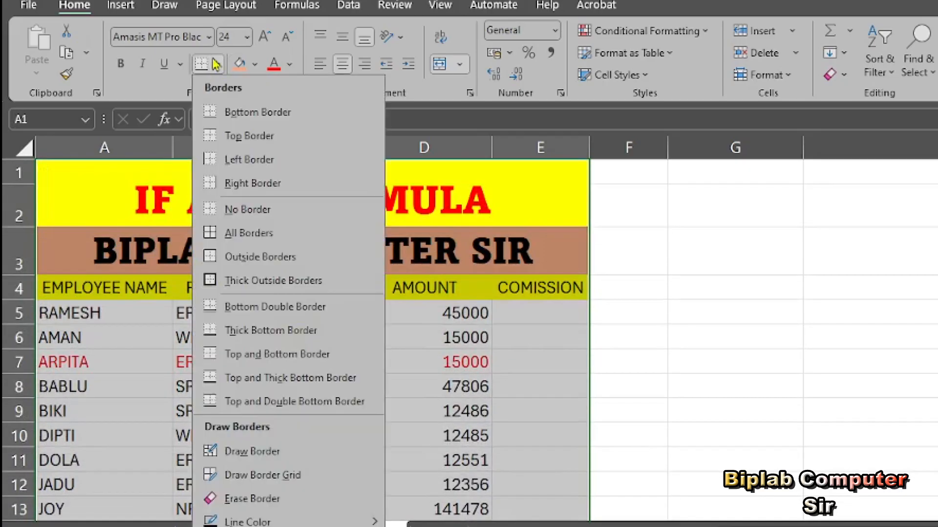
{"action": "left_click", "coordinate": [257, 236]}
{"action": "left_click", "coordinate": [520, 340]}
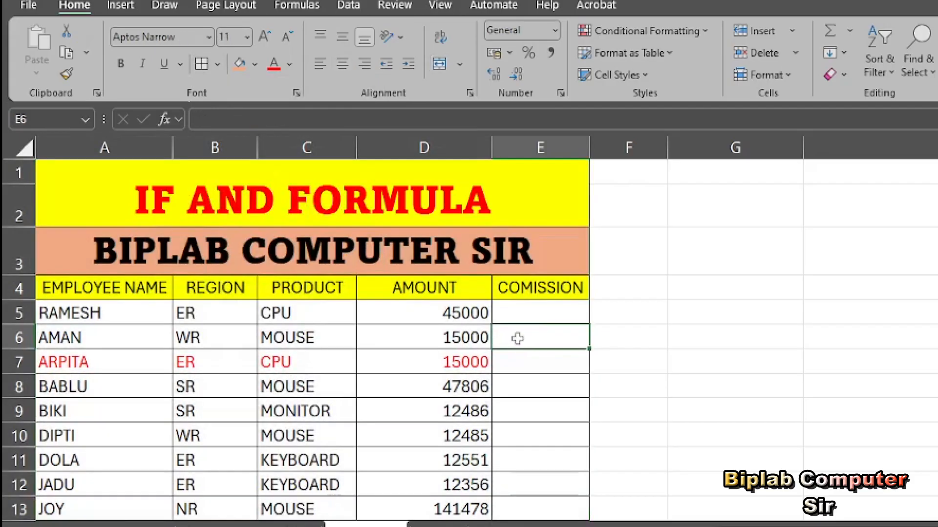
Step: Widen the COMISSION column slightly
{"action": "left_click", "coordinate": [531, 315]}
{"action": "left_click_drag", "start_coordinate": [590, 147], "coordinate": [611, 149]}
{"action": "scroll", "coordinate": [449, 312], "scroll_direction": "up", "scroll_amount": 1}
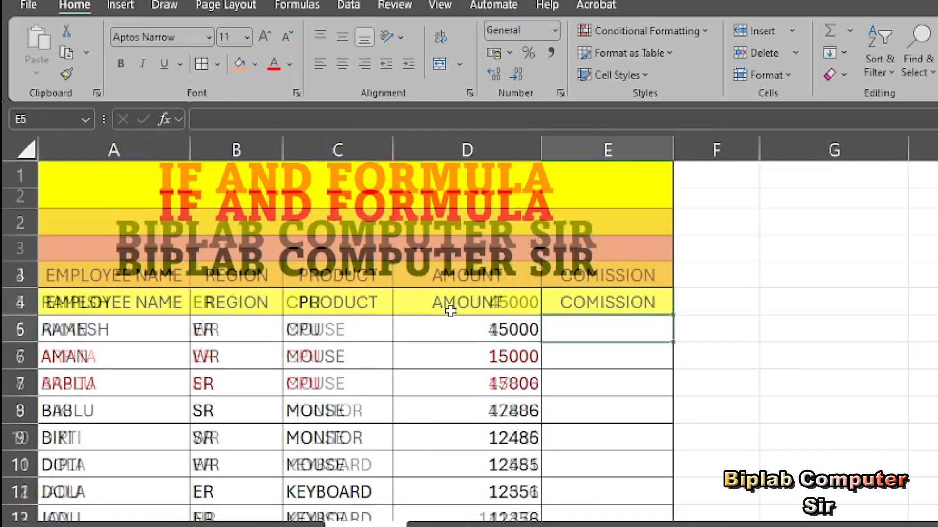
Step: Make the column headers in A4:E4 bold
{"action": "left_click", "coordinate": [78, 301]}
{"action": "left_click", "coordinate": [272, 303]}
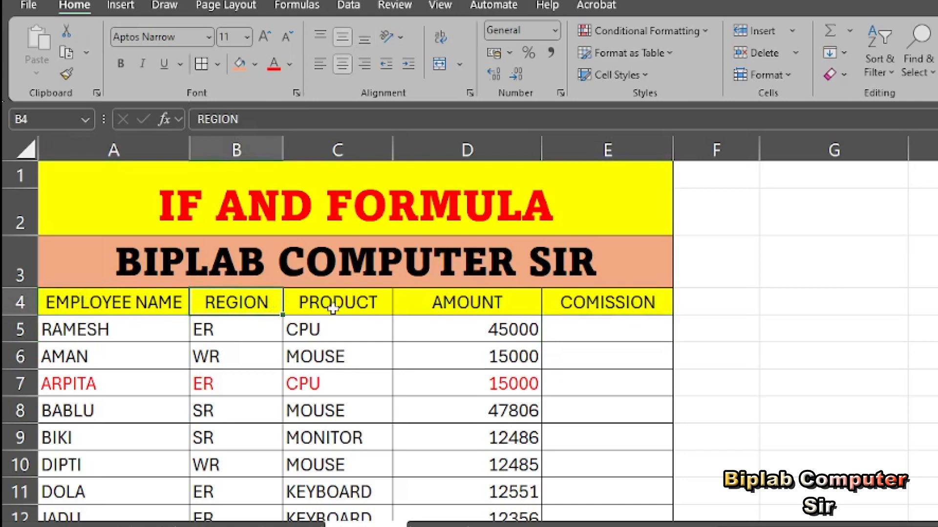
{"action": "left_click", "coordinate": [333, 308]}
{"action": "left_click", "coordinate": [441, 311]}
{"action": "left_click", "coordinate": [583, 317]}
{"action": "left_click_drag", "start_coordinate": [82, 304], "coordinate": [564, 303]}
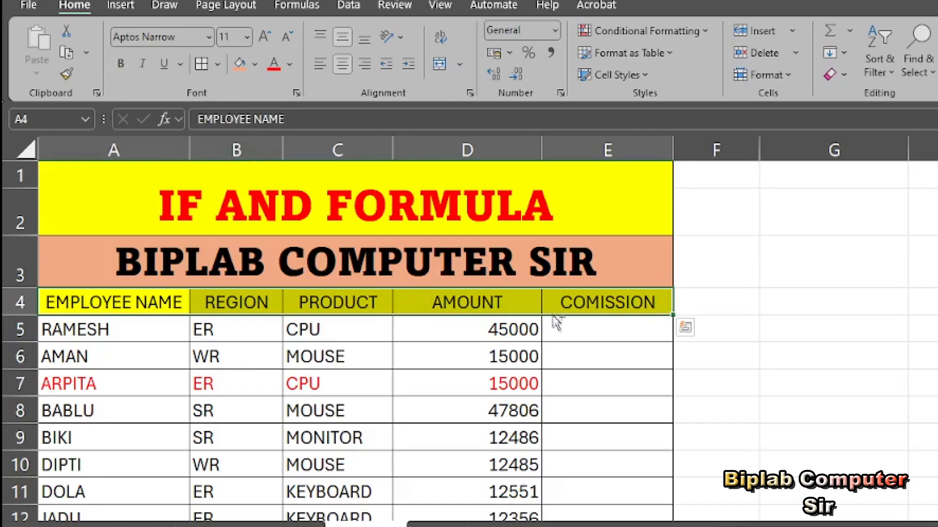
{"action": "key", "text": "ctrl+b"}
{"action": "left_click", "coordinate": [591, 359]}
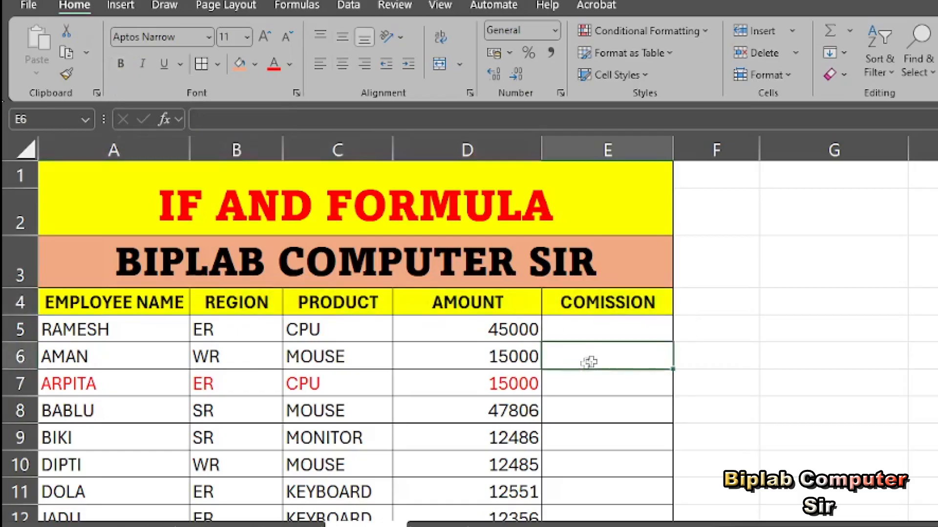
Step: Examine the header row and the product and amount cells of the first employee in row 5
{"action": "left_click_drag", "start_coordinate": [120, 301], "coordinate": [571, 302]}
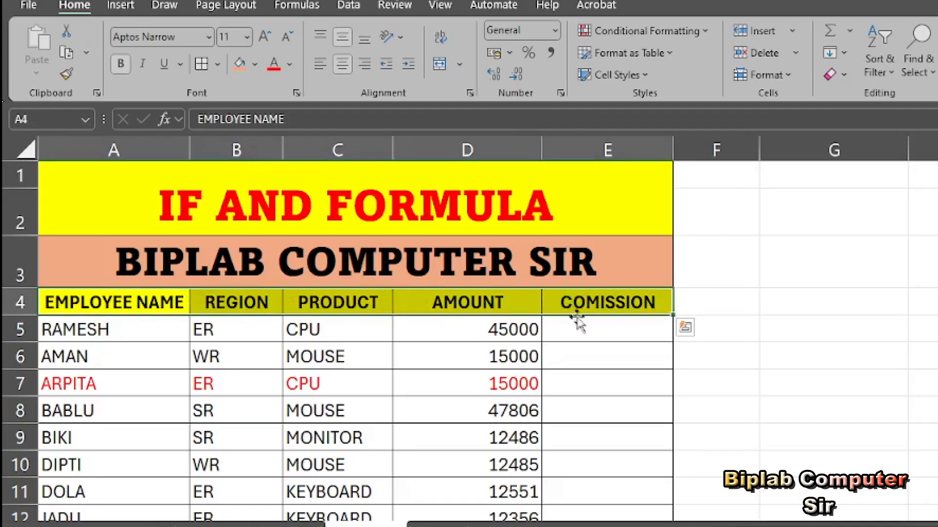
{"action": "left_click", "coordinate": [587, 338]}
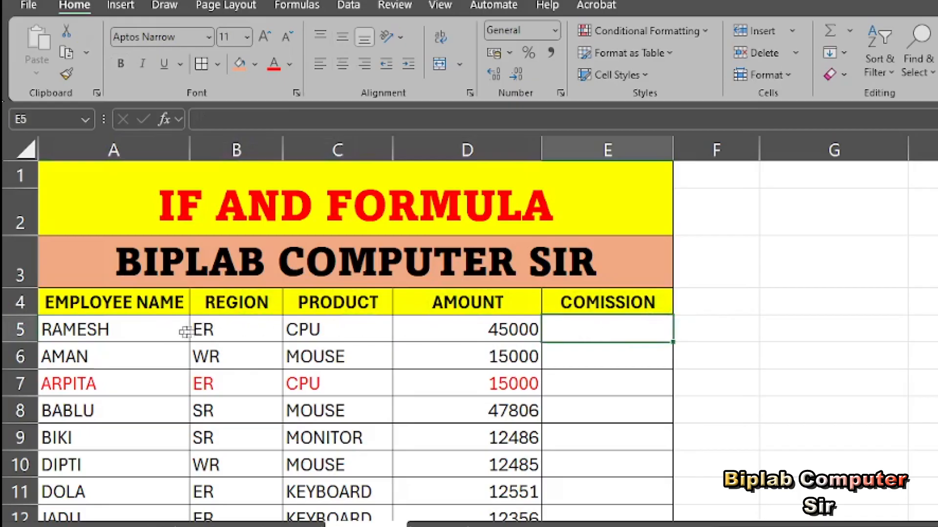
{"action": "left_click_drag", "start_coordinate": [313, 333], "coordinate": [425, 333]}
{"action": "left_click", "coordinate": [312, 331]}
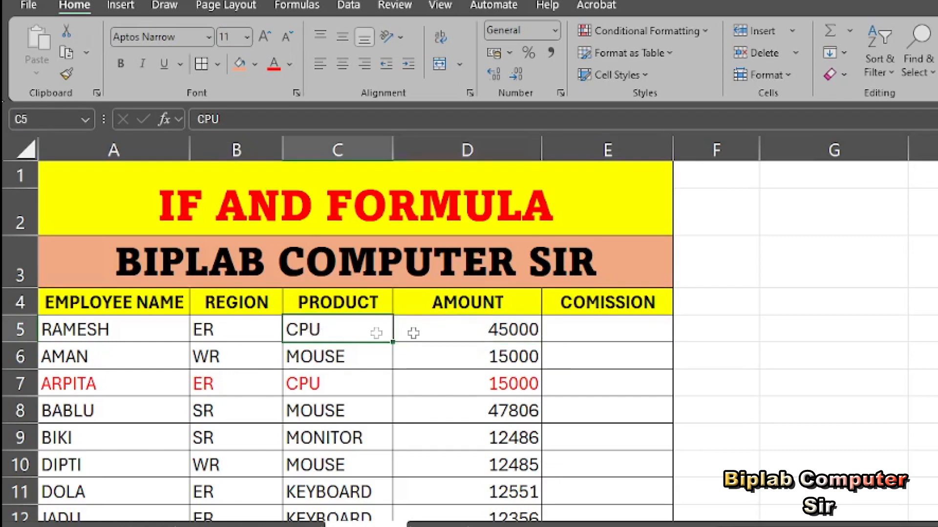
{"action": "left_click", "coordinate": [446, 331]}
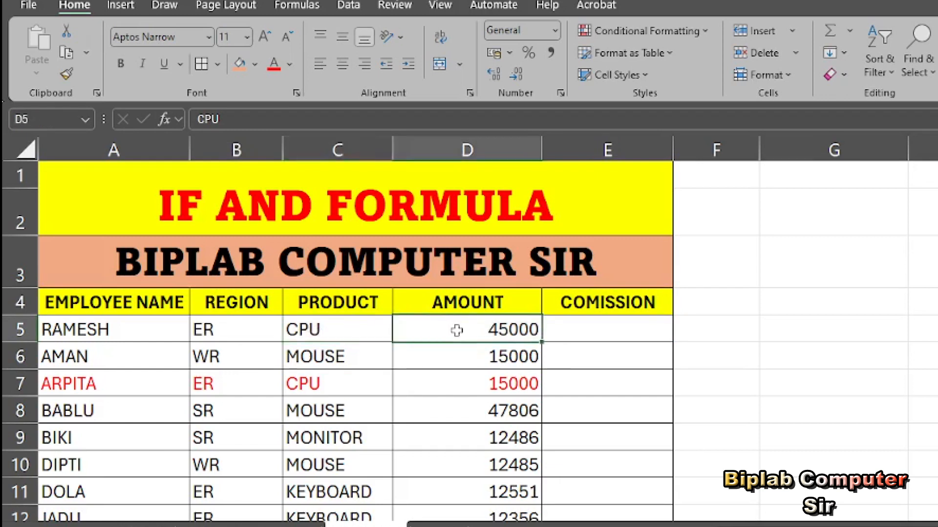
{"action": "left_click_drag", "start_coordinate": [372, 331], "coordinate": [432, 331]}
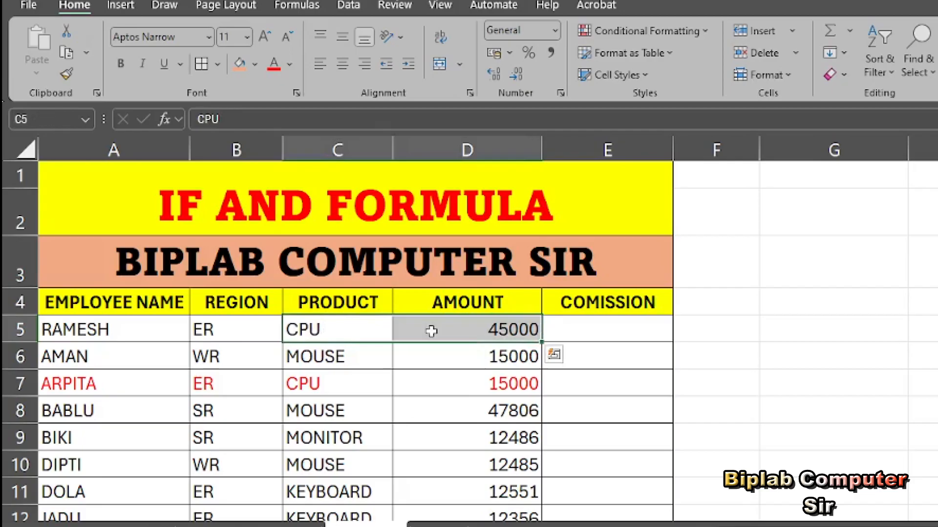
{"action": "left_click", "coordinate": [583, 333]}
Step: Change the font colour of the red entries in A7:D7 to black
{"action": "left_click_drag", "start_coordinate": [93, 386], "coordinate": [457, 385]}
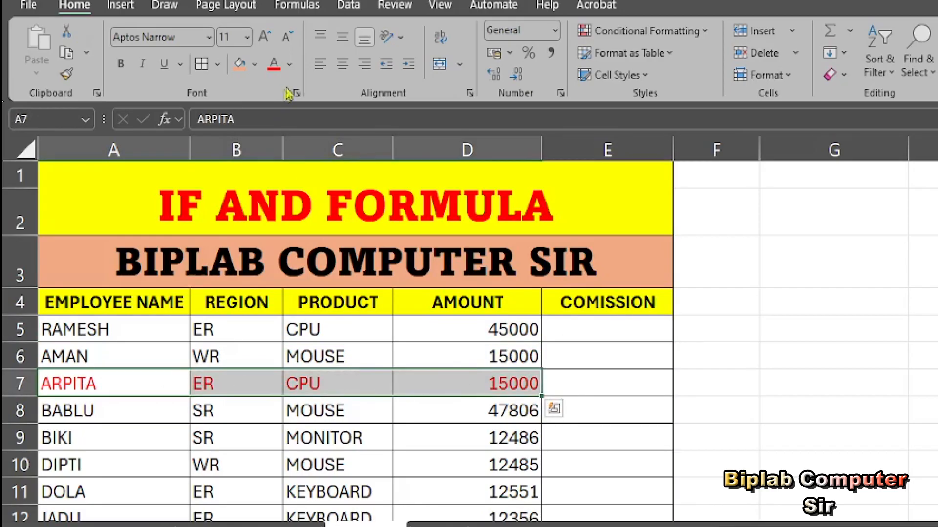
{"action": "left_click", "coordinate": [290, 64]}
{"action": "left_click", "coordinate": [305, 126]}
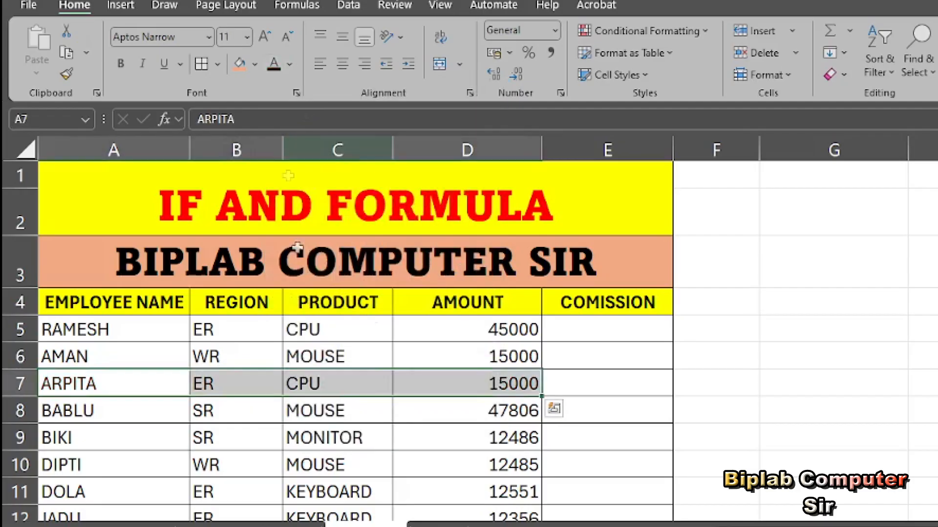
{"action": "left_click", "coordinate": [603, 432]}
{"action": "left_click", "coordinate": [610, 332]}
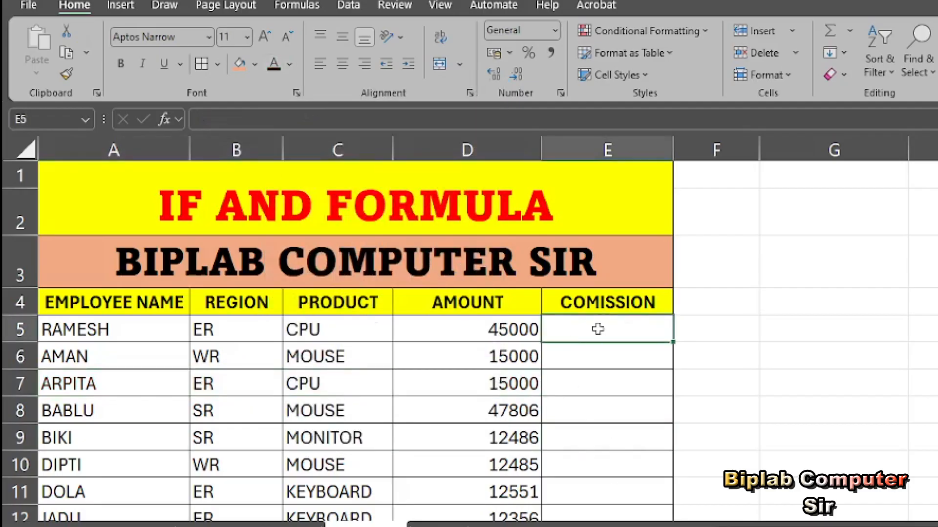
{"action": "left_click", "coordinate": [190, 209]}
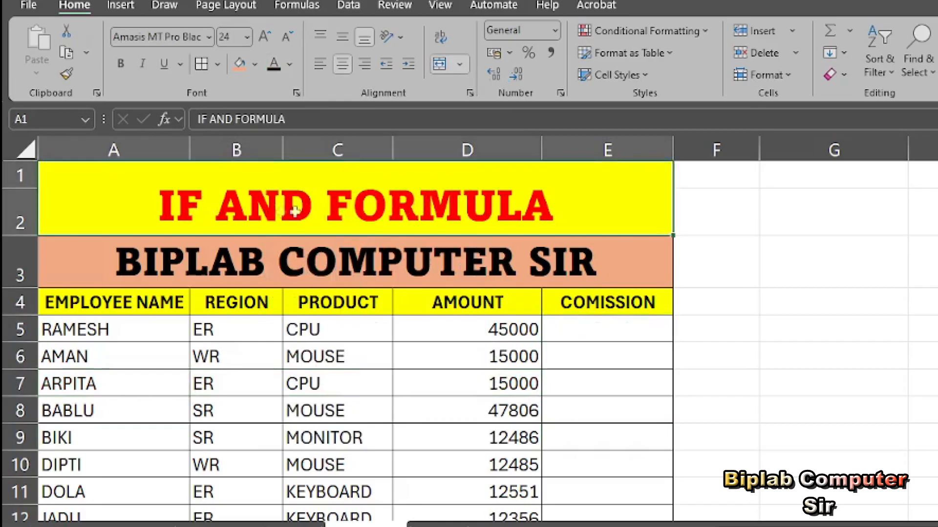
{"action": "left_click", "coordinate": [606, 330]}
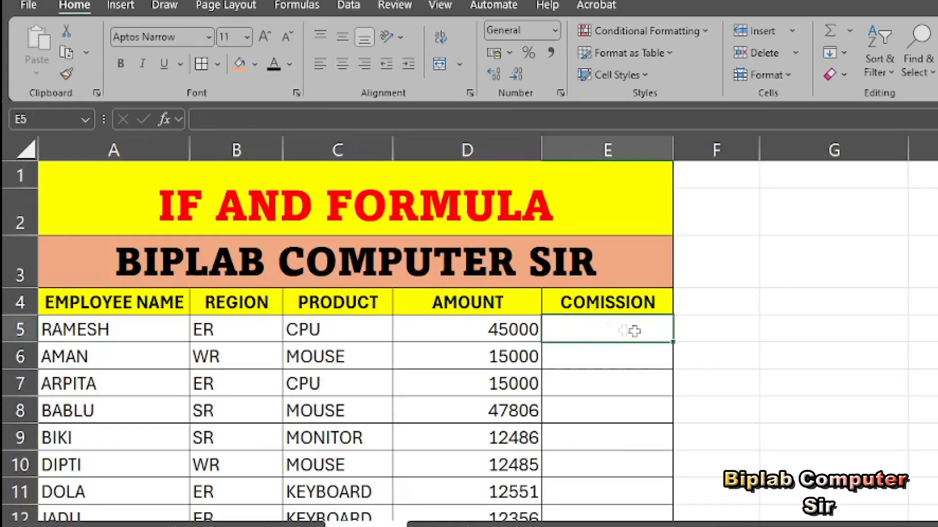
{"action": "left_click_drag", "start_coordinate": [132, 203], "coordinate": [391, 444]}
{"action": "scroll", "coordinate": [327, 344], "scroll_direction": "up", "scroll_amount": 1}
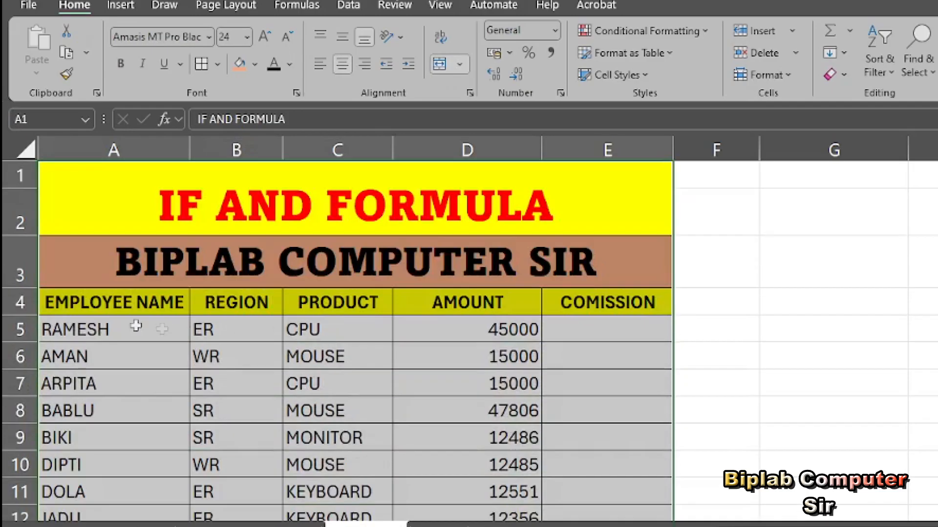
{"action": "scroll", "coordinate": [338, 349], "scroll_direction": "down", "scroll_amount": 1}
{"action": "scroll", "coordinate": [573, 345], "scroll_direction": "up", "scroll_amount": 2}
Step: Start the commission formula in E5 with an AND test nested inside IF, as =IF(AND(
{"action": "left_click", "coordinate": [575, 340]}
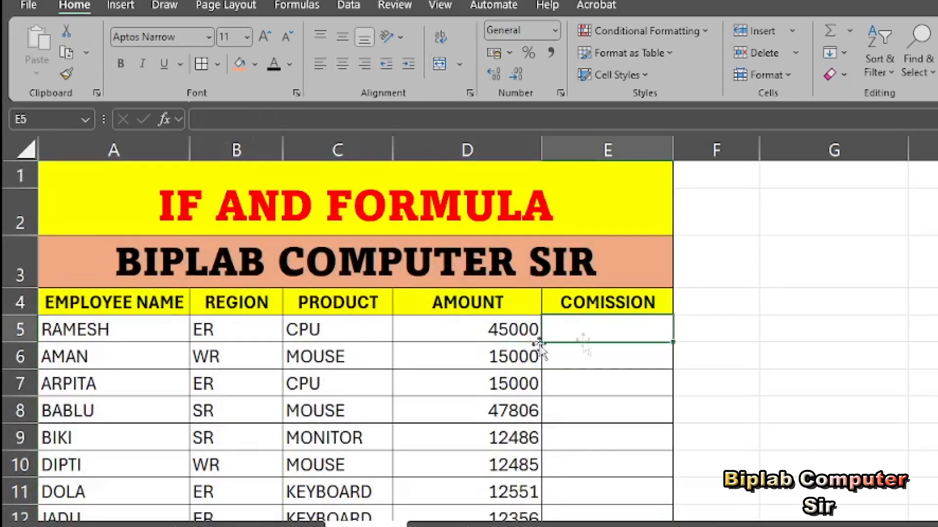
{"action": "type", "text": "="}
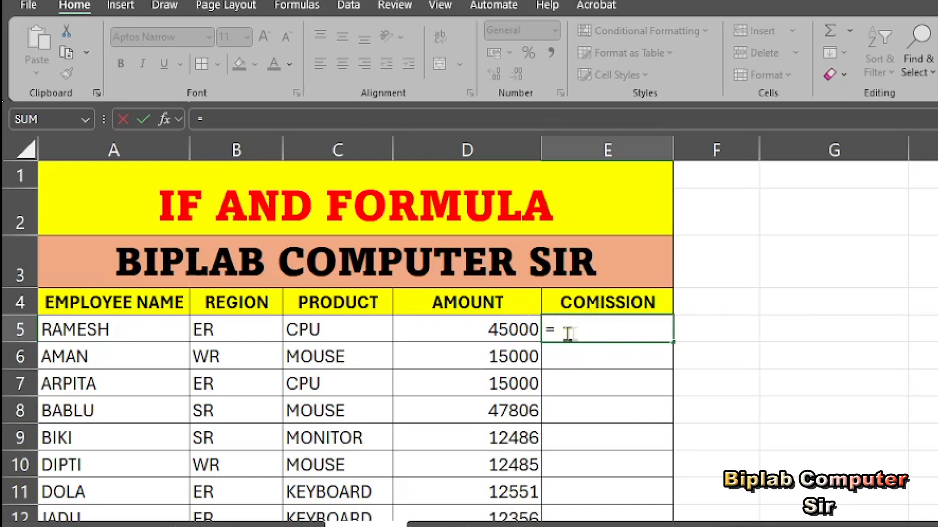
{"action": "type", "text": "IF"}
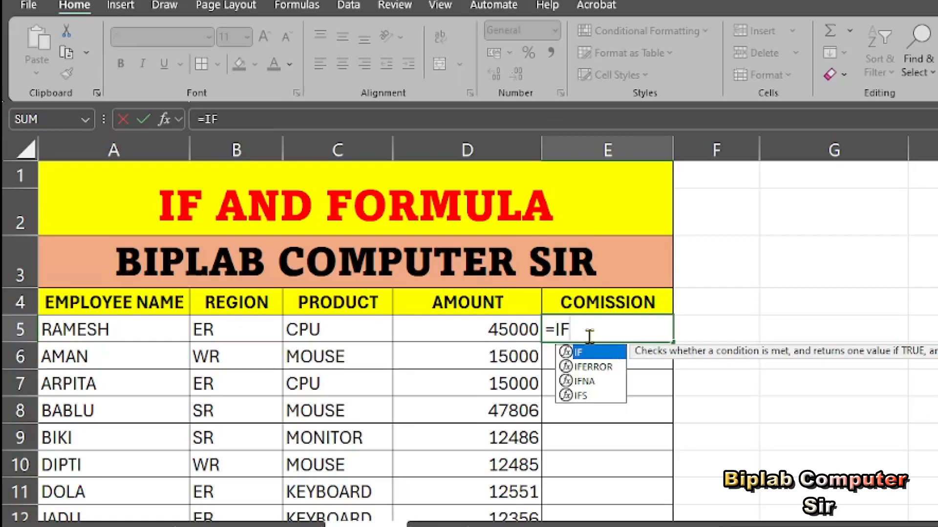
{"action": "type", "text": "("}
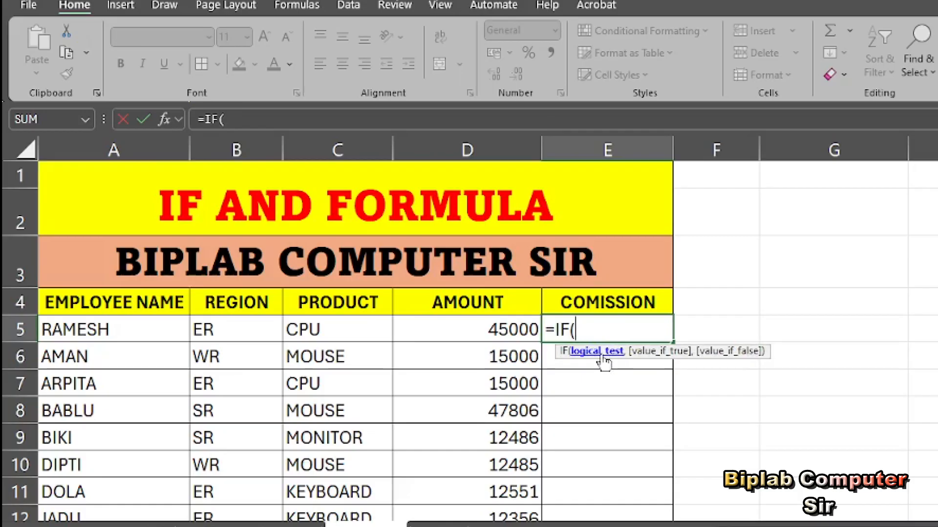
{"action": "type", "text": "AN"}
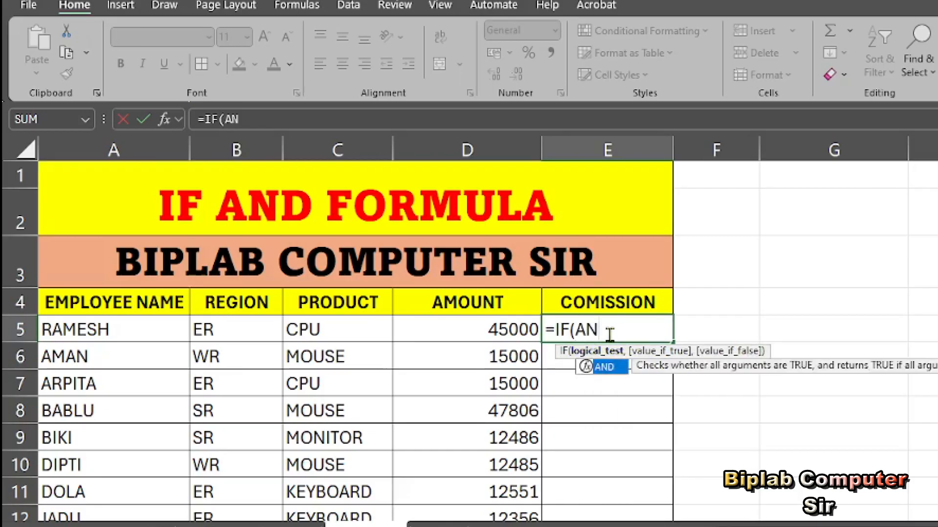
{"action": "type", "text": "D("}
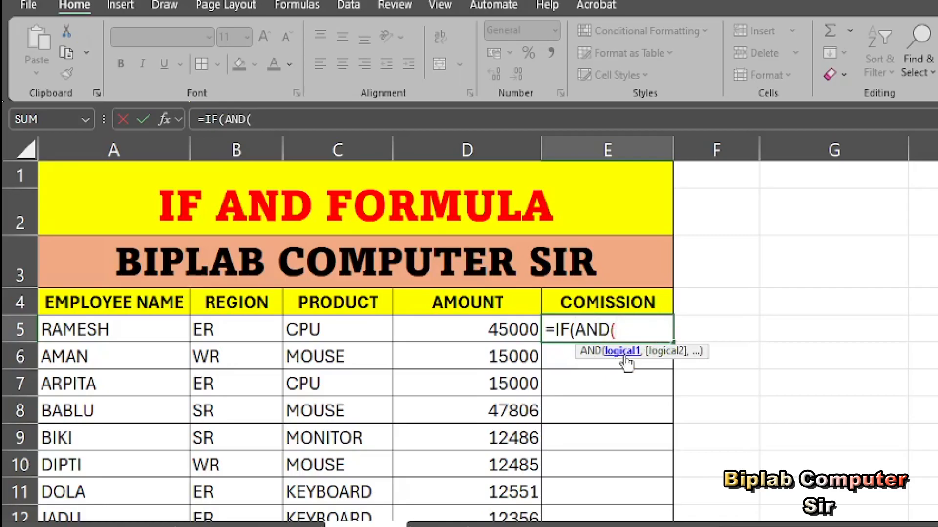
Step: Add C5="CPU" as the first AND condition of the E5 formula, followed by a comma
{"action": "left_click", "coordinate": [323, 331]}
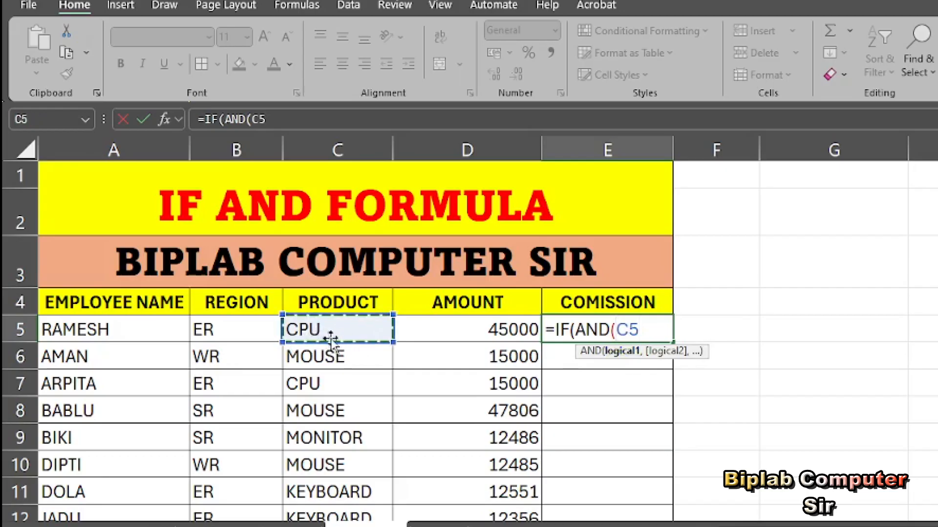
{"action": "type", "text": "=\"CPU"}
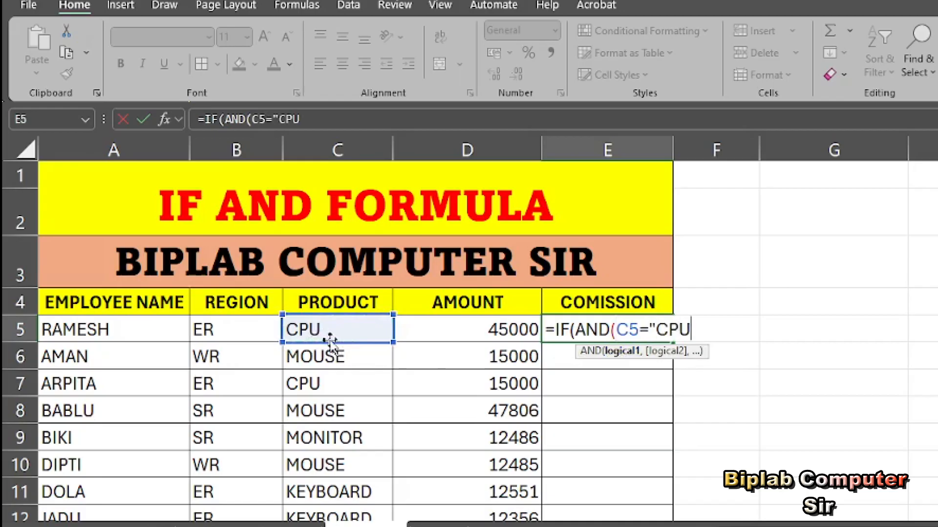
{"action": "type", "text": "\""}
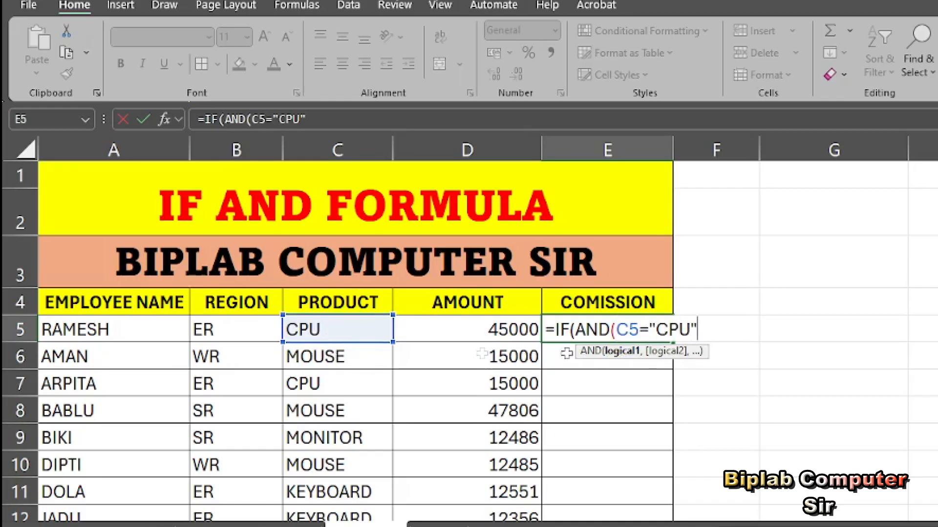
{"action": "type", "text": ","}
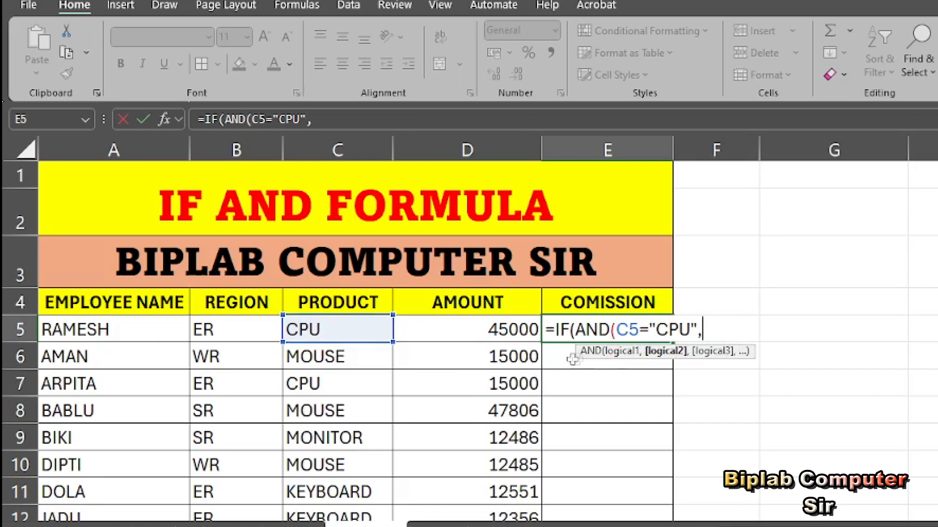
Step: Add D5>=100000 as the second condition of the E5 formula and close the AND test
{"action": "left_click", "coordinate": [481, 328]}
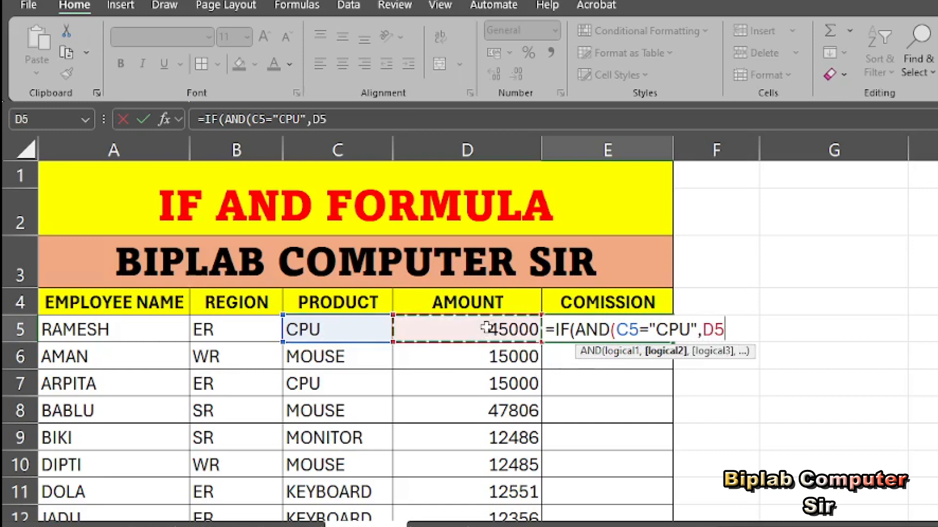
{"action": "type", "text": ">="}
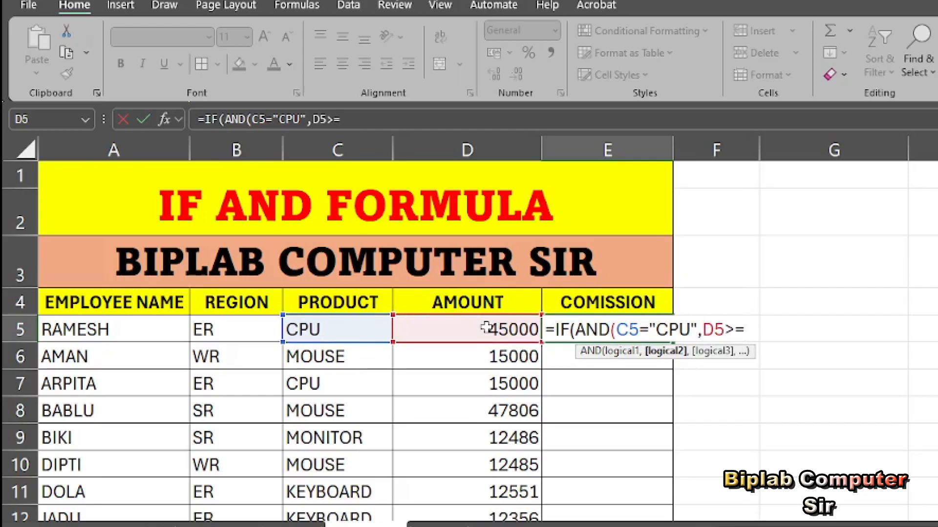
{"action": "type", "text": "100000"}
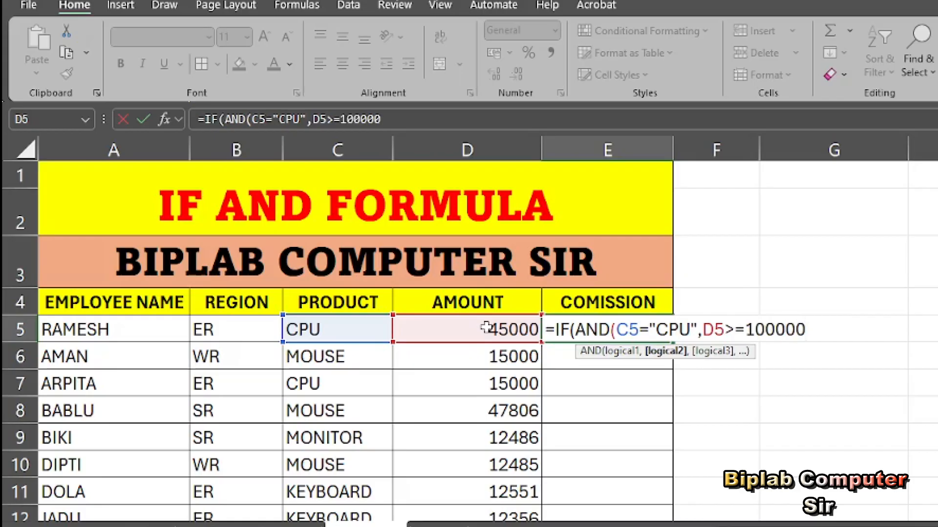
{"action": "type", "text": "),"}
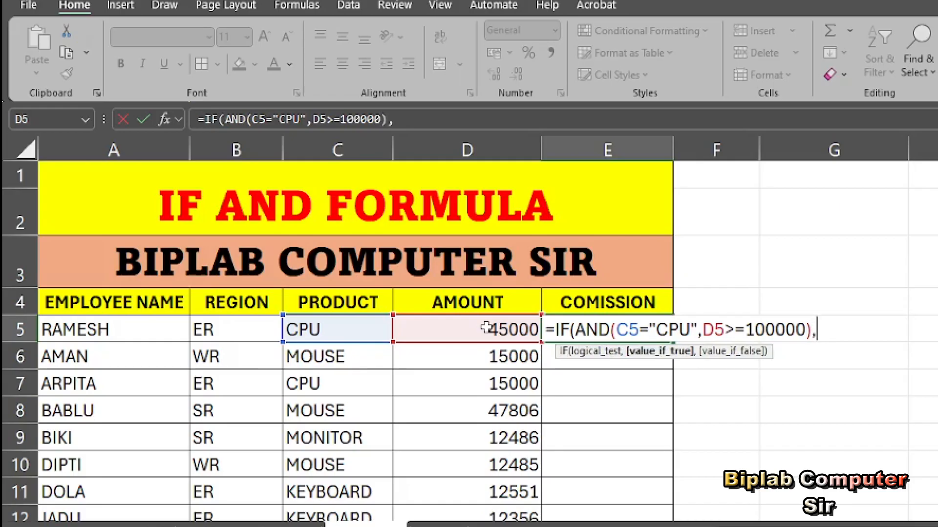
{"action": "type", "text": "ELIGIL"}
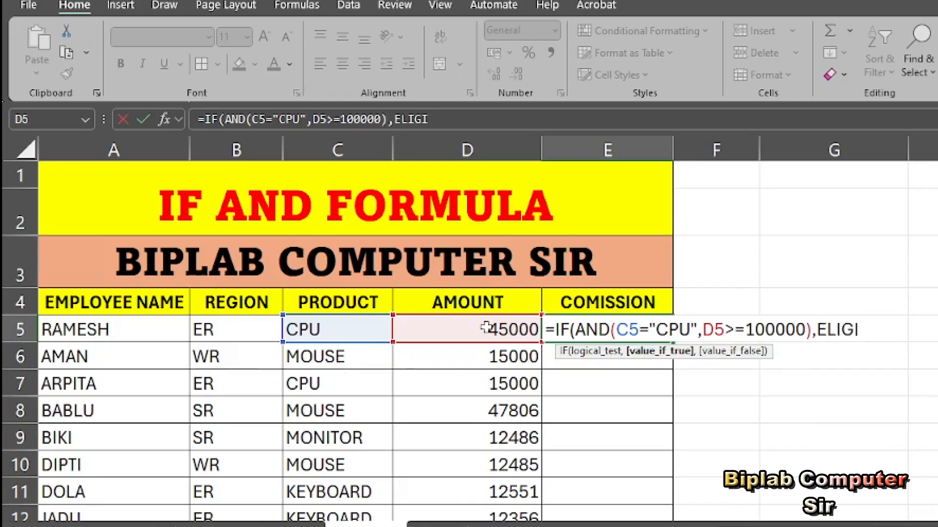
{"action": "key", "text": "BackSpace"}
{"action": "key", "text": "BackSpace"}
{"action": "key", "text": "BackSpace"}
{"action": "key", "text": "BackSpace"}
{"action": "key", "text": "BackSpace"}
{"action": "key", "text": "BackSpace"}
Step: Finish the E5 formula with unquoted YES as the true result and NO as the false result, and enter it
{"action": "type", "text": "YE"}
{"action": "type", "text": "N"}
{"action": "key", "text": "BackSpace"}
{"action": "type", "text": "S,"}
{"action": "type", "text": "O"}
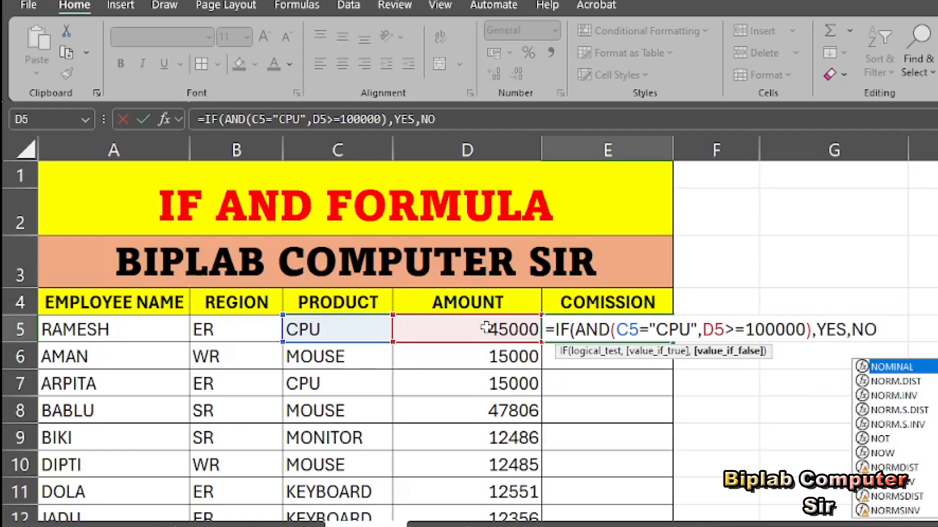
{"action": "type", "text": ")"}
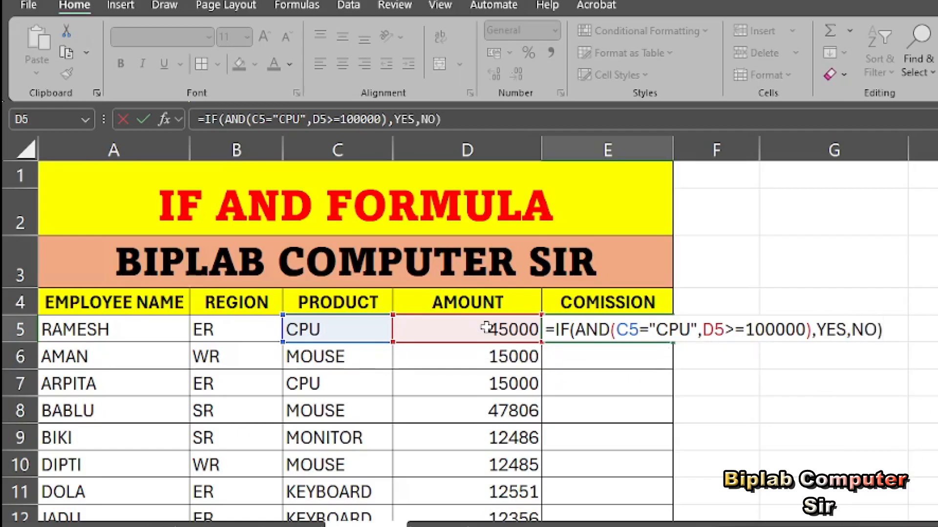
{"action": "key", "text": "Return"}
Step: Review the complete IF and AND formula of cell E5, both in the cell and in the formula bar
{"action": "left_click", "coordinate": [607, 341]}
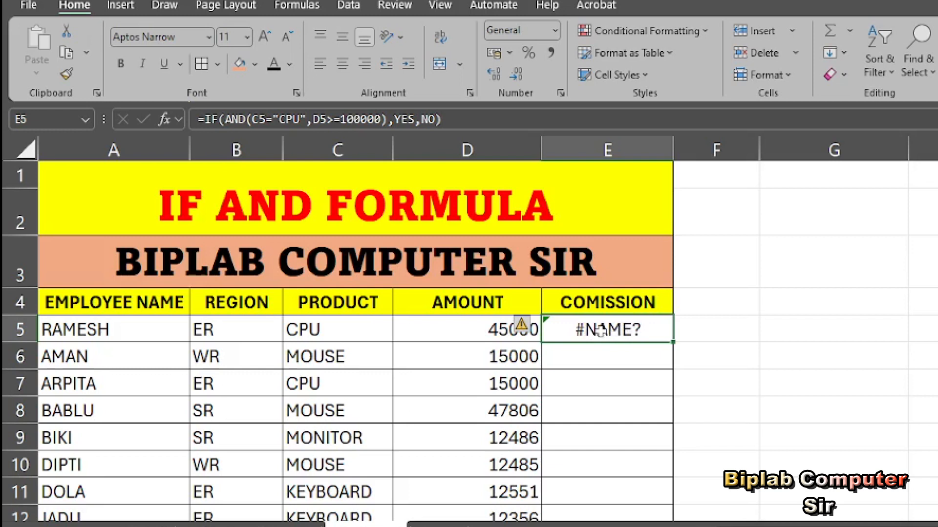
{"action": "double_click", "coordinate": [605, 330]}
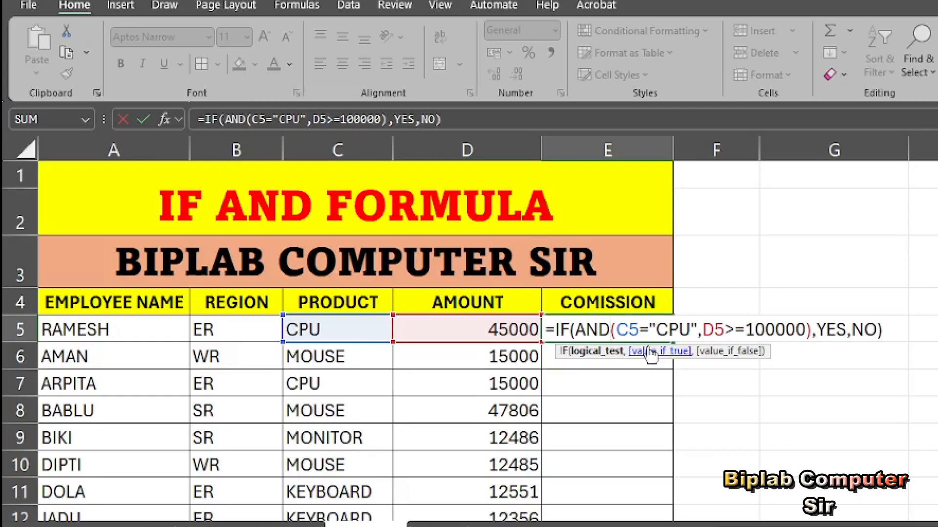
{"action": "key", "text": "ctrl+Return"}
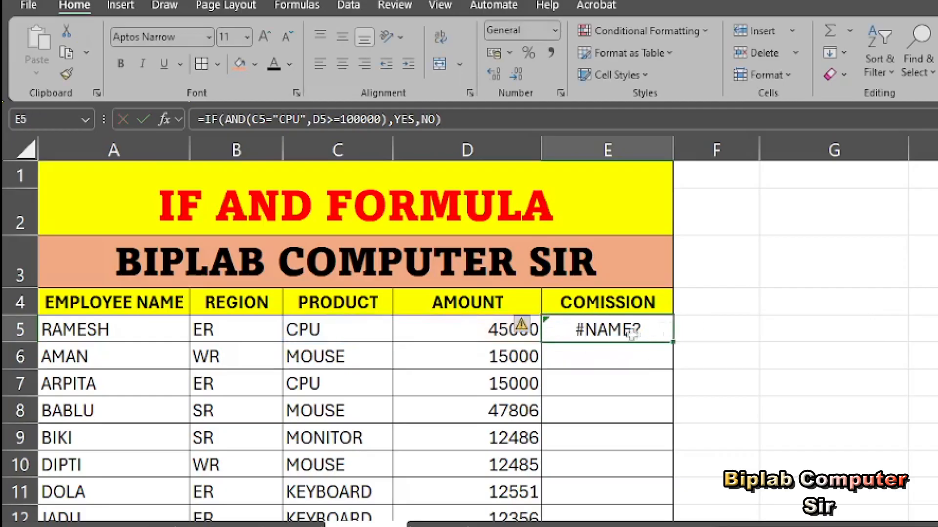
{"action": "left_click", "coordinate": [296, 117]}
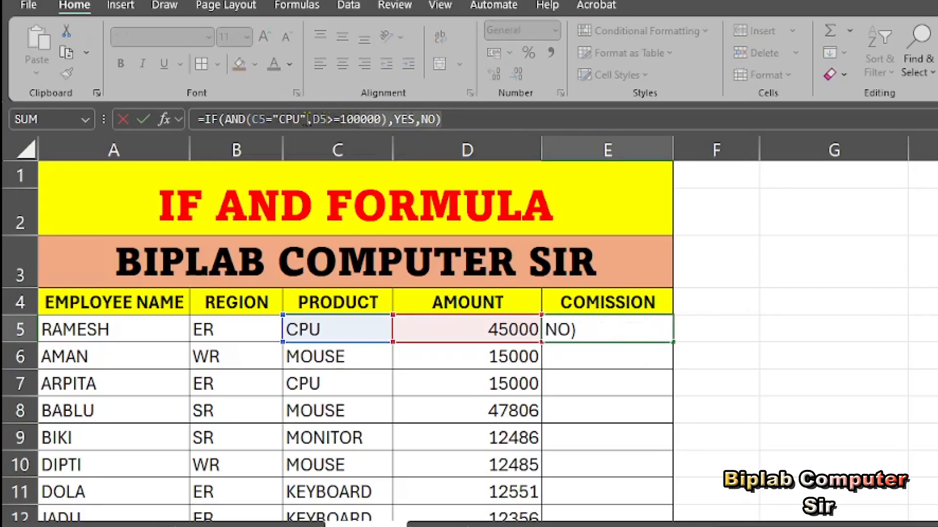
{"action": "left_click_drag", "start_coordinate": [328, 119], "coordinate": [190, 120]}
{"action": "left_click_drag", "start_coordinate": [310, 398], "coordinate": [308, 146]}
{"action": "mouse_move", "coordinate": [364, 93]}
{"action": "left_mouse_down"}
{"action": "mouse_move", "coordinate": [191, 98]}
{"action": "mouse_move", "coordinate": [433, 167]}
{"action": "mouse_move", "coordinate": [468, 74]}
{"action": "mouse_move", "coordinate": [326, 76]}
{"action": "left_mouse_up"}
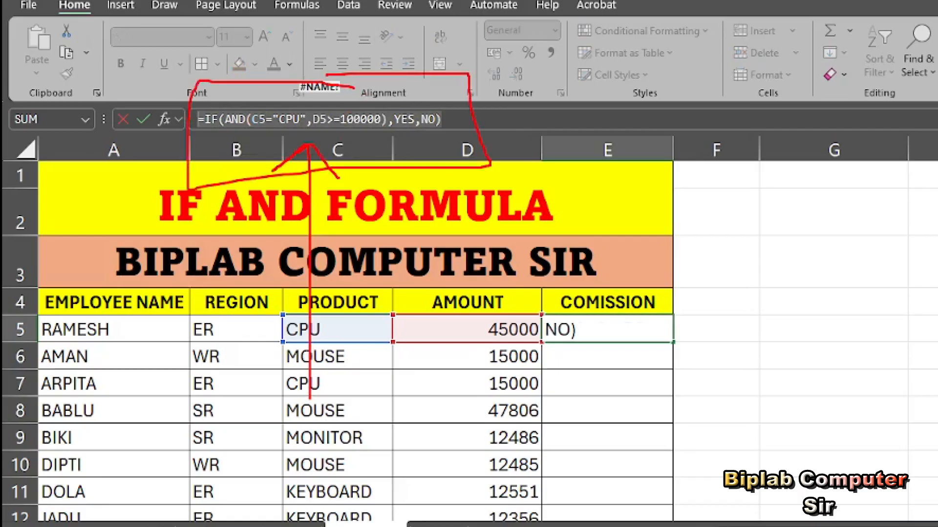
{"action": "mouse_move", "coordinate": [664, 330]}
{"action": "left_mouse_down"}
{"action": "mouse_move", "coordinate": [752, 281]}
{"action": "mouse_move", "coordinate": [681, 337]}
{"action": "mouse_move", "coordinate": [760, 252]}
{"action": "mouse_move", "coordinate": [491, 89]}
{"action": "left_mouse_up"}
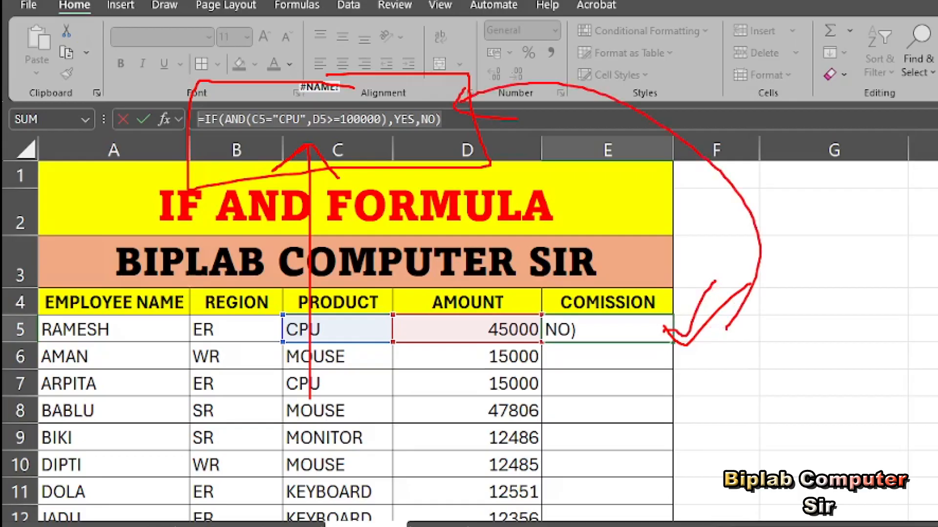
{"action": "key", "text": "Escape"}
{"action": "left_click", "coordinate": [437, 119]}
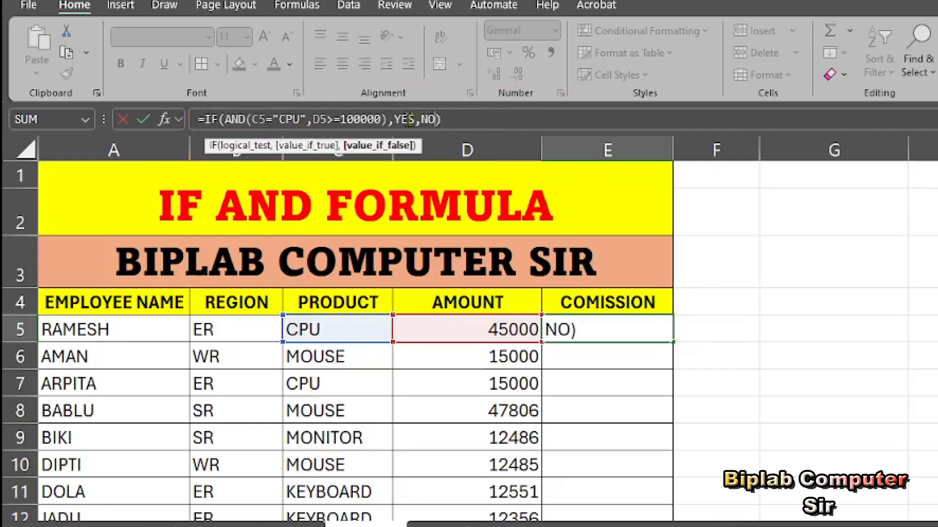
Step: Examine the E5 formula part by part: the C5="CPU" and D5>=100000 conditions and where the true result begins
{"action": "left_click", "coordinate": [581, 327]}
{"action": "double_click", "coordinate": [580, 330]}
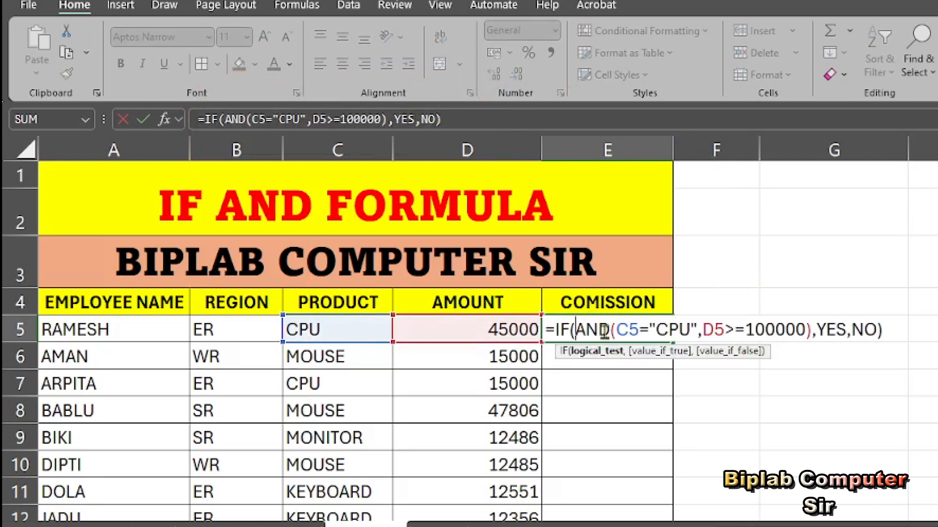
{"action": "left_click", "coordinate": [775, 330]}
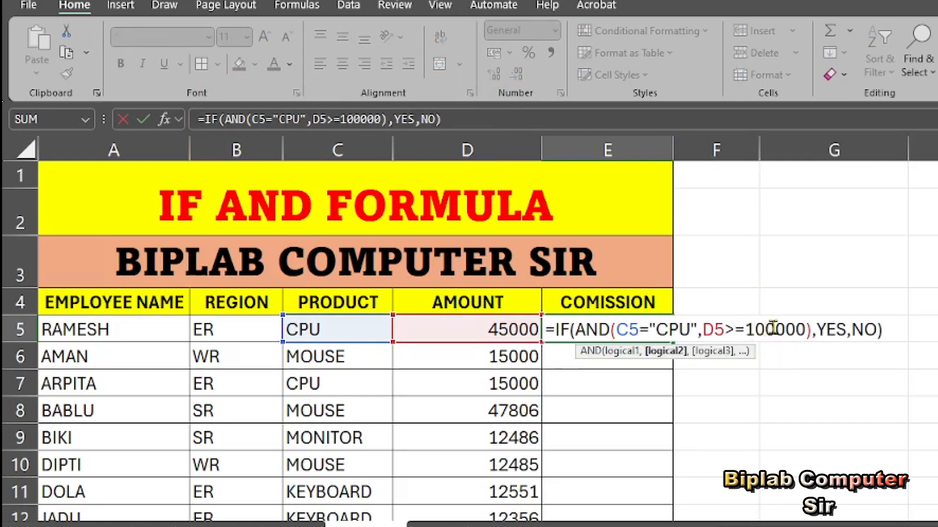
{"action": "left_click_drag", "start_coordinate": [639, 329], "coordinate": [619, 330]}
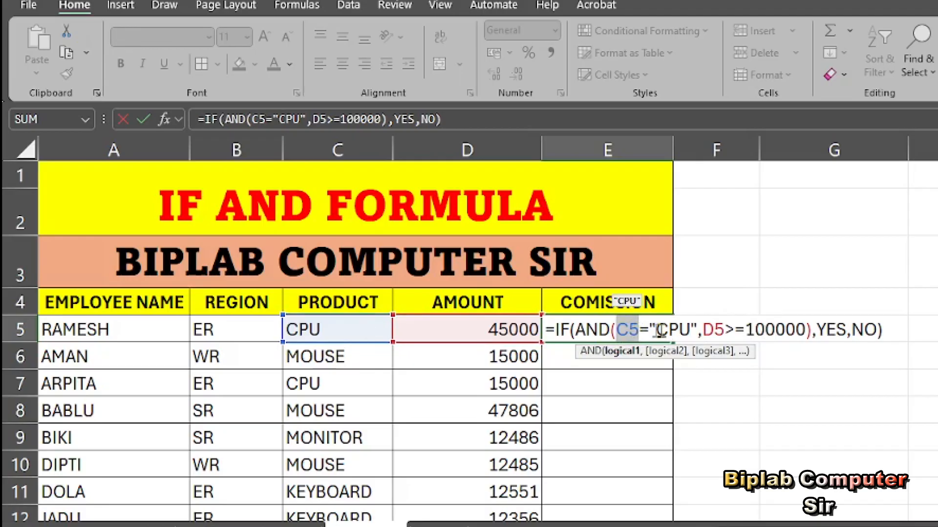
{"action": "left_click_drag", "start_coordinate": [655, 330], "coordinate": [690, 330]}
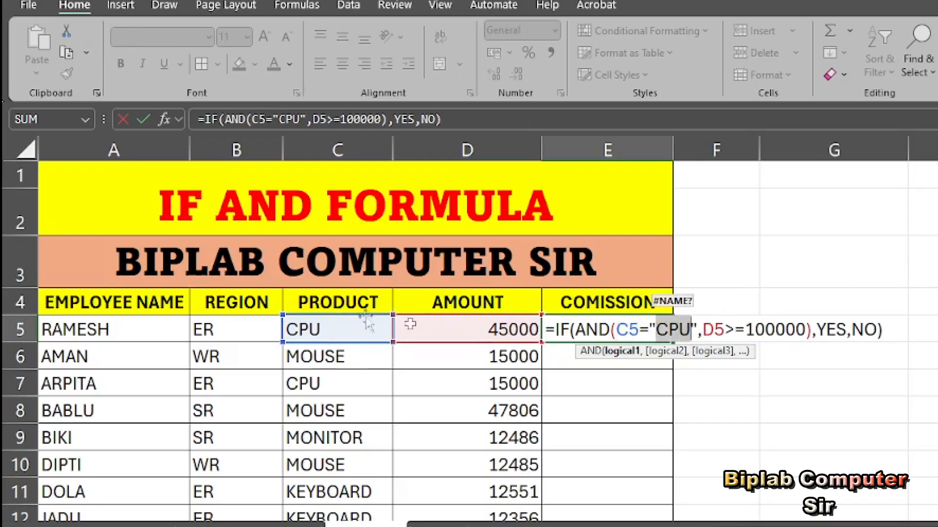
{"action": "left_click_drag", "start_coordinate": [617, 331], "coordinate": [679, 331]}
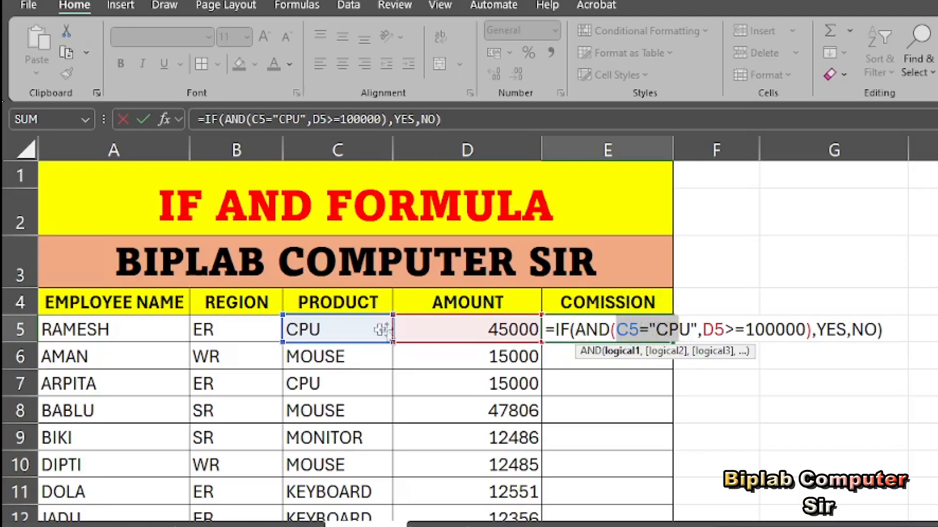
{"action": "left_click_drag", "start_coordinate": [703, 331], "coordinate": [727, 331]}
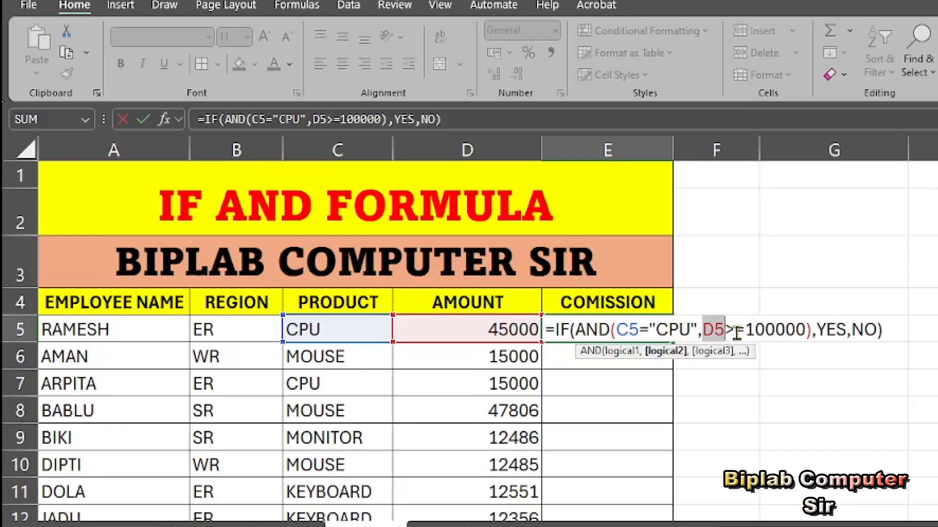
{"action": "left_click_drag", "start_coordinate": [747, 332], "coordinate": [775, 332]}
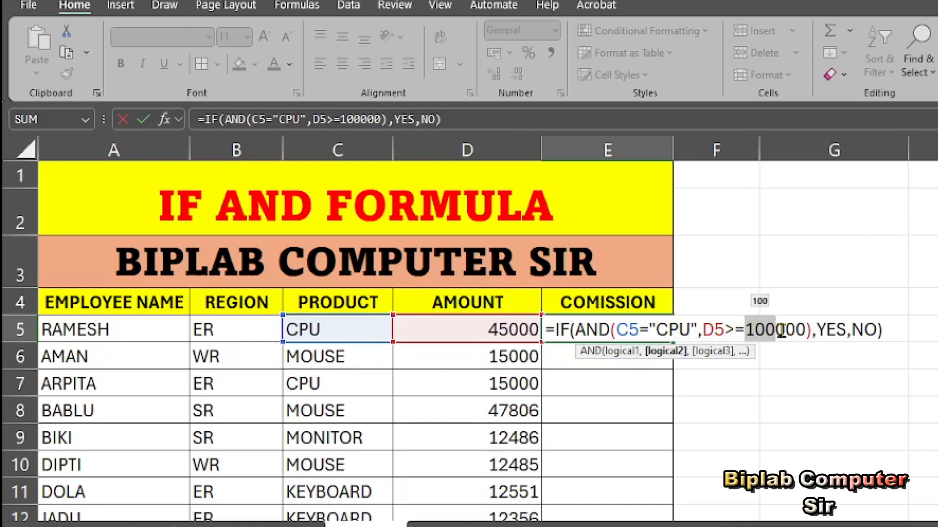
{"action": "left_click", "coordinate": [817, 332]}
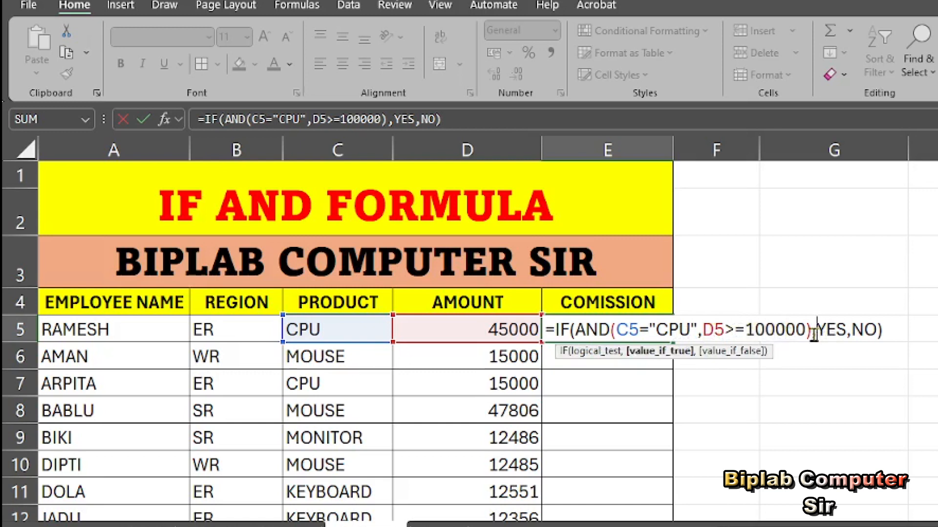
{"action": "left_click", "coordinate": [623, 330]}
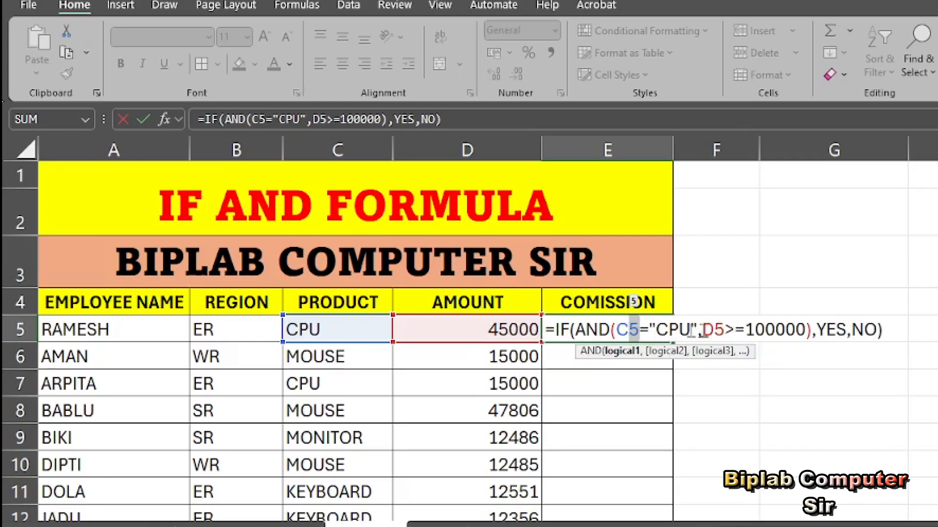
{"action": "left_click", "coordinate": [737, 330]}
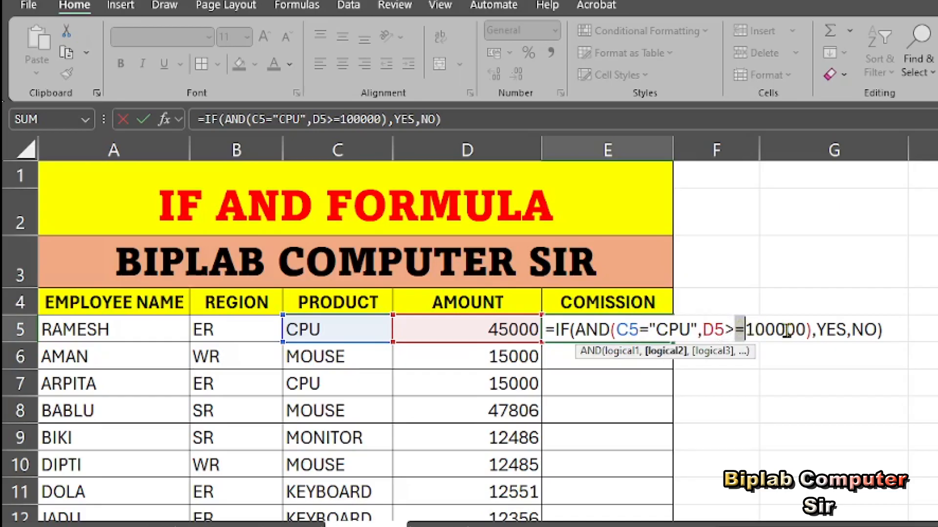
{"action": "left_click", "coordinate": [817, 330]}
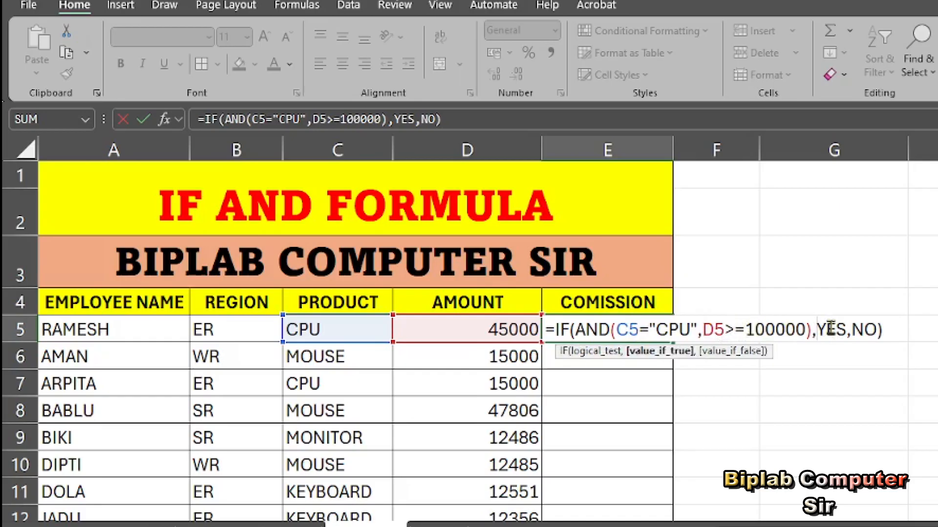
Step: Enclose the YES and NO results of the E5 formula in double quotation marks
{"action": "type", "text": "\""}
{"action": "left_click", "coordinate": [856, 330]}
{"action": "type", "text": "\""}
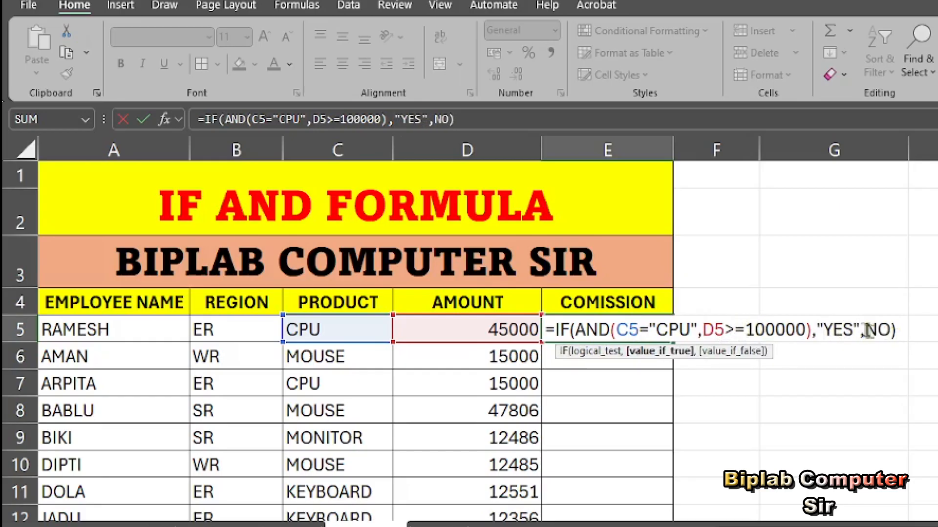
{"action": "left_click", "coordinate": [884, 330]}
{"action": "type", "text": "\""}
{"action": "left_click", "coordinate": [898, 330]}
{"action": "type", "text": "\"NO"}
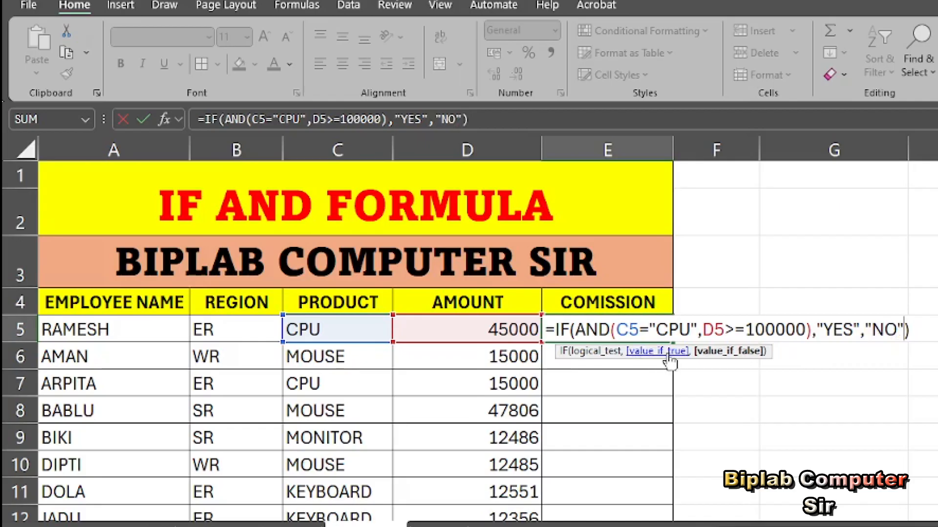
Step: Check the quoted "YES" true result and "NO" false result in the E5 formula, and enter it
{"action": "double_click", "coordinate": [830, 330]}
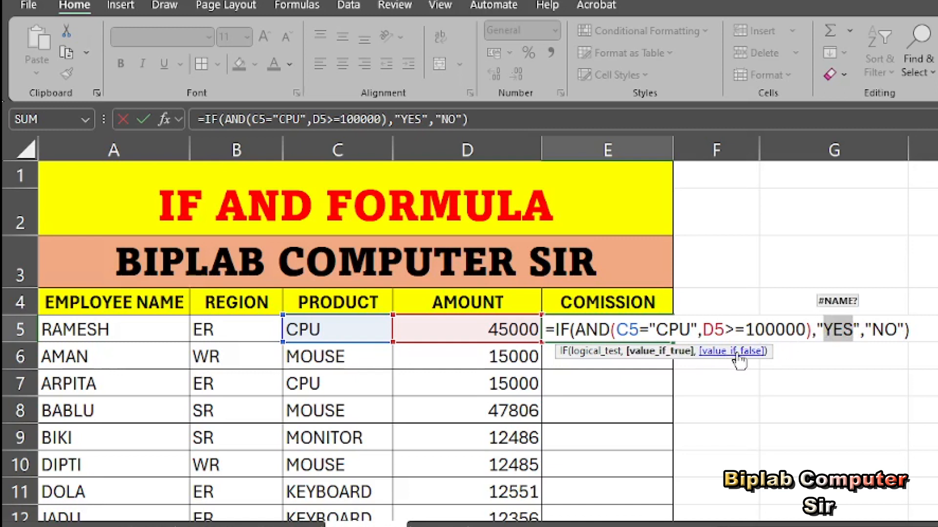
{"action": "double_click", "coordinate": [887, 330]}
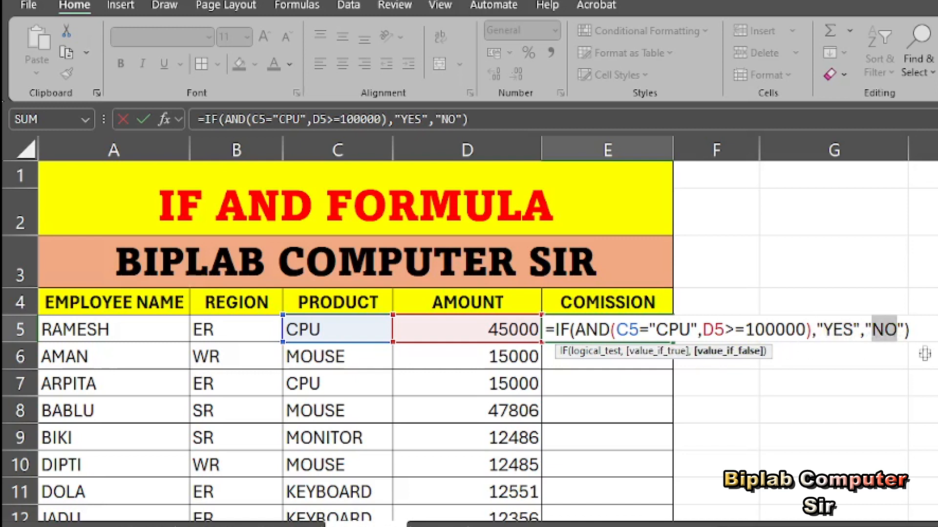
{"action": "left_click", "coordinate": [833, 331]}
{"action": "left_click", "coordinate": [817, 330]}
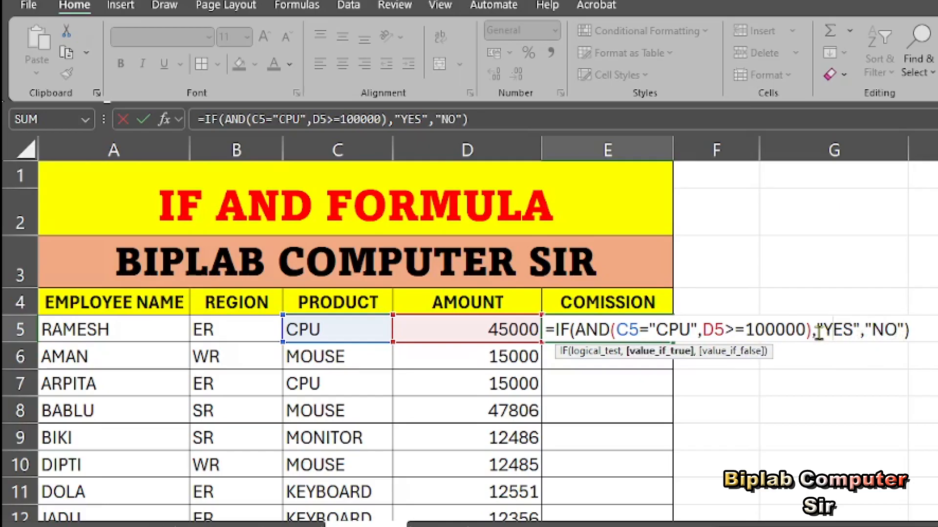
{"action": "double_click", "coordinate": [826, 331]}
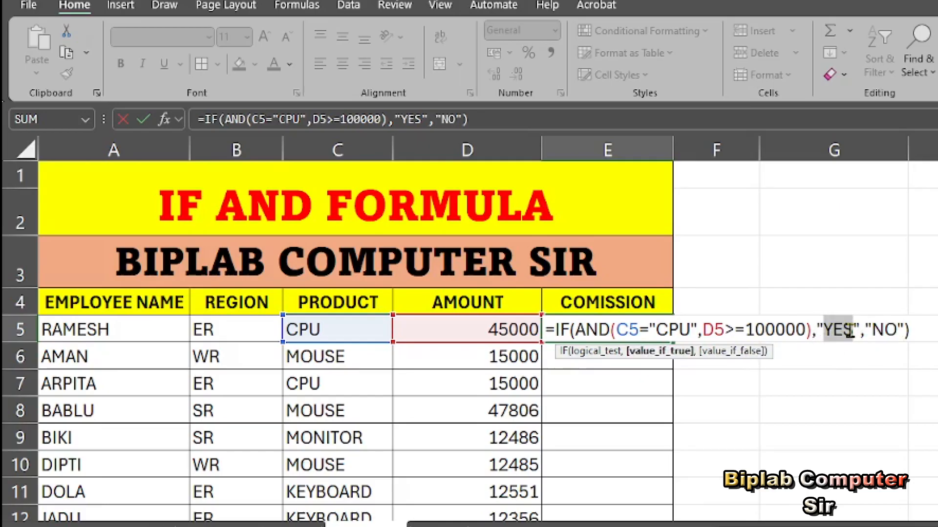
{"action": "left_click", "coordinate": [824, 331]}
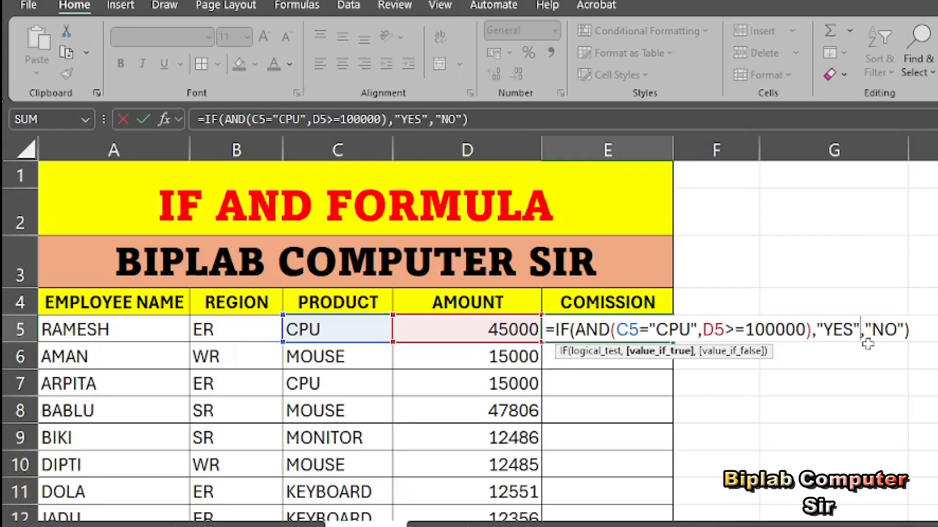
{"action": "left_click", "coordinate": [911, 329]}
{"action": "key", "text": "Return"}
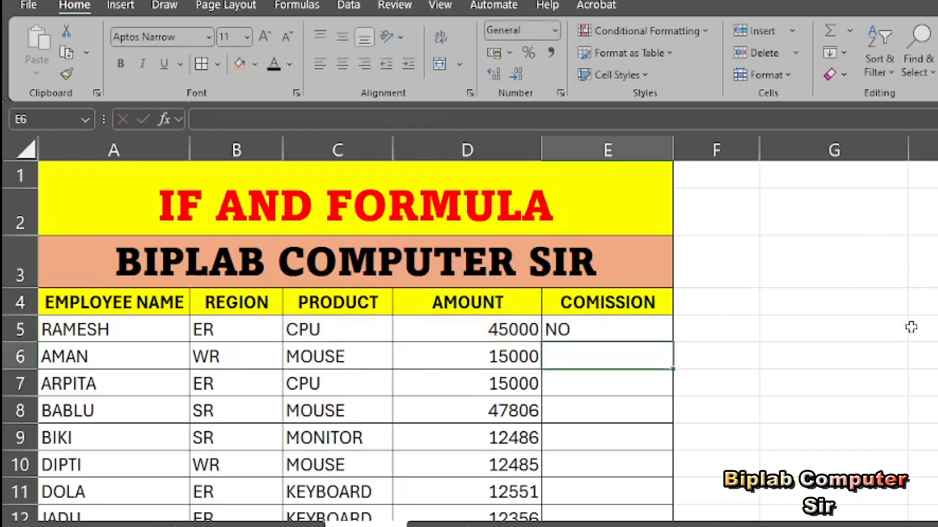
{"action": "left_click", "coordinate": [629, 329]}
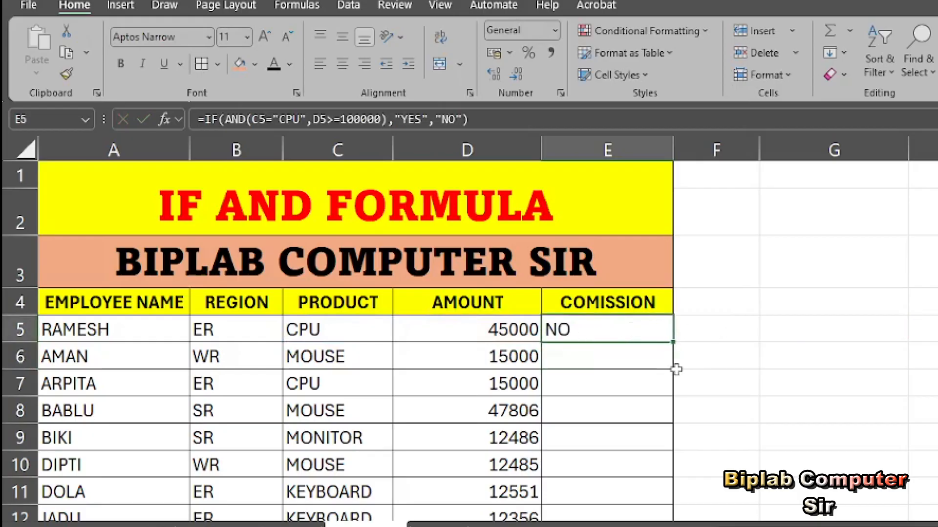
{"action": "left_click_drag", "start_coordinate": [674, 345], "coordinate": [672, 419]}
{"action": "key", "text": "ctrl+z"}
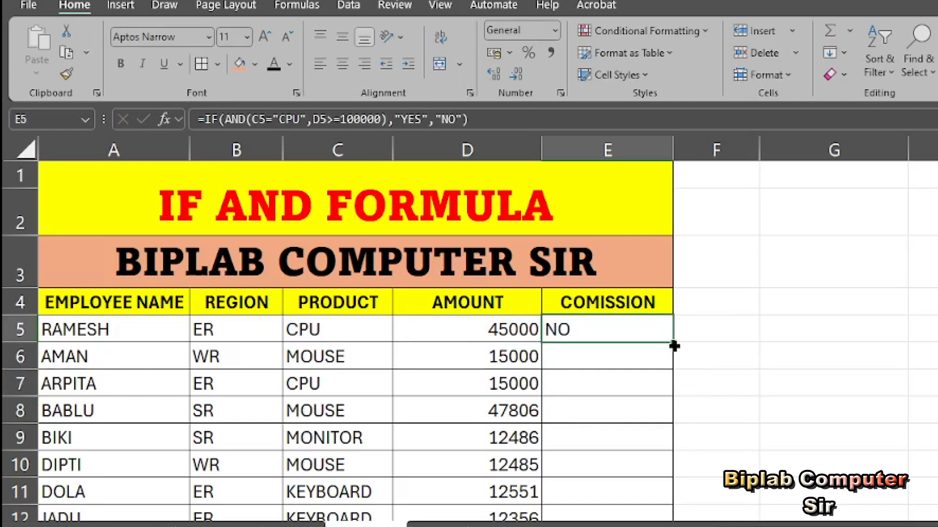
{"action": "left_click", "coordinate": [651, 386]}
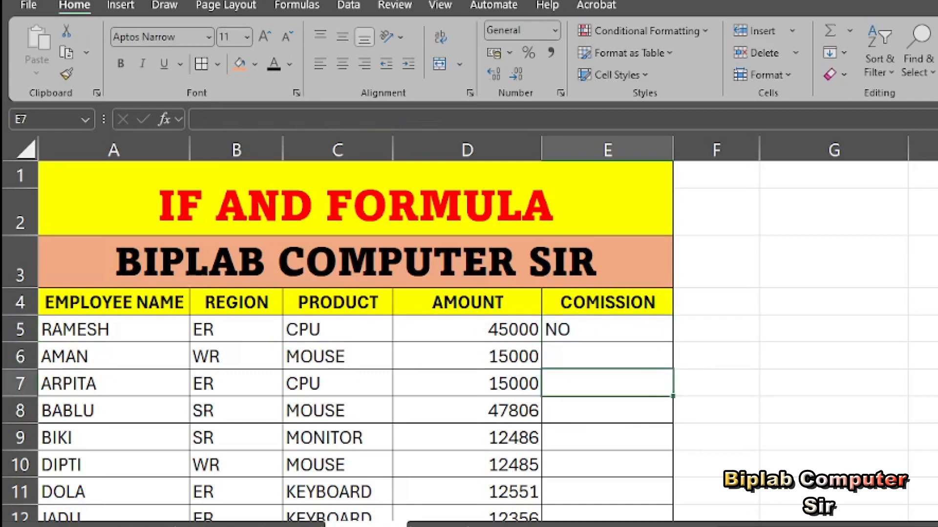
Step: Fill the E5 formula down the commission column through the last employee row, E32
{"action": "scroll", "coordinate": [469, 342], "scroll_direction": "down", "scroll_amount": 1}
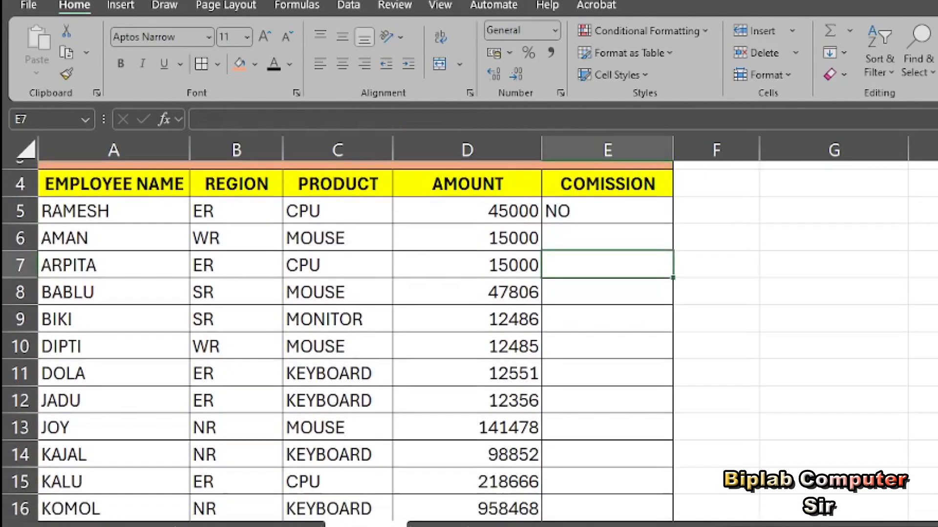
{"action": "left_click", "coordinate": [592, 207]}
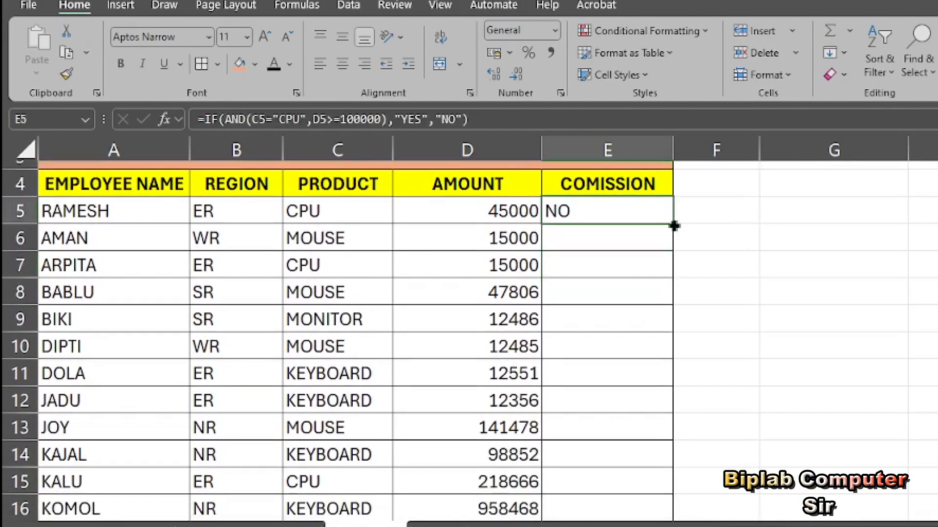
{"action": "left_click_drag", "start_coordinate": [601, 209], "coordinate": [607, 471]}
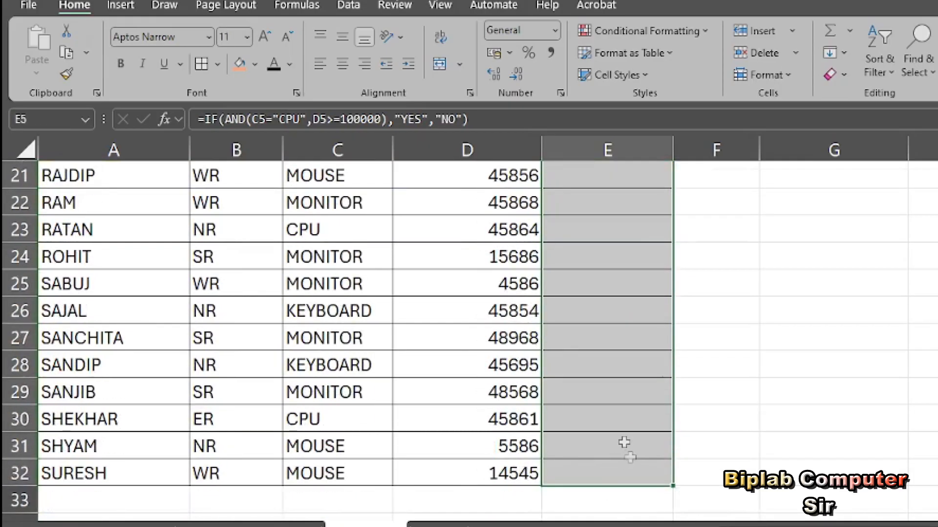
{"action": "scroll", "coordinate": [628, 331], "scroll_direction": "up", "scroll_amount": 7}
{"action": "scroll", "coordinate": [634, 383], "scroll_direction": "down", "scroll_amount": 2}
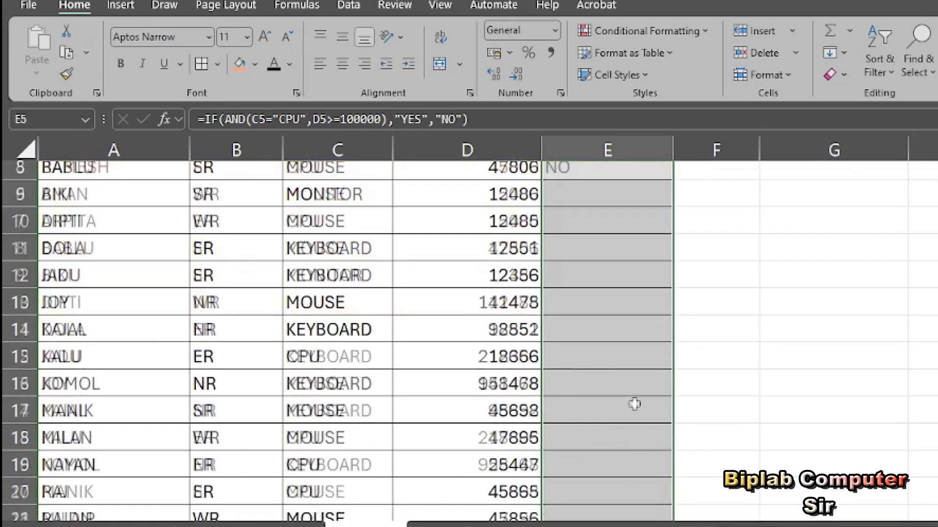
{"action": "scroll", "coordinate": [634, 387], "scroll_direction": "up", "scroll_amount": 2}
{"action": "scroll", "coordinate": [633, 383], "scroll_direction": "up", "scroll_amount": 2}
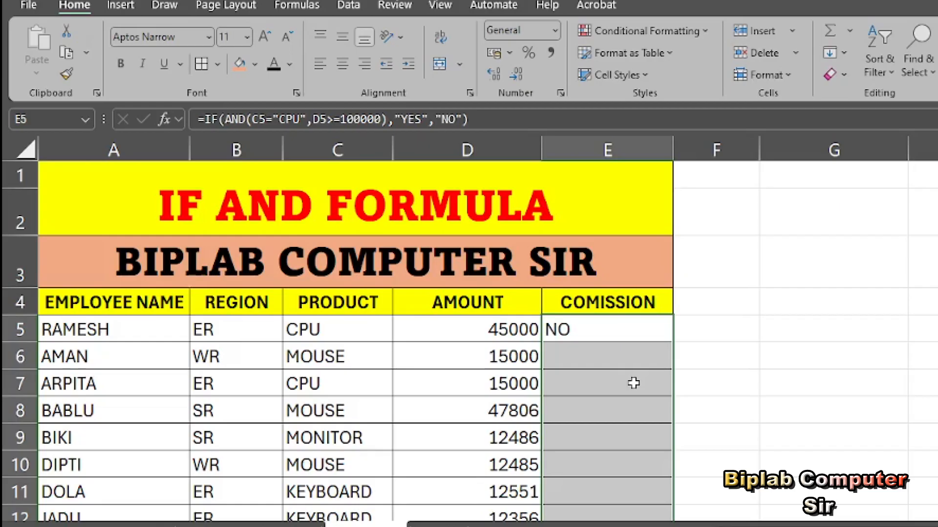
{"action": "key", "text": "ctrl+d"}
Step: Review the filled commission results down the table, comparing row 15's product and amount with its result
{"action": "scroll", "coordinate": [625, 385], "scroll_direction": "down", "scroll_amount": 5}
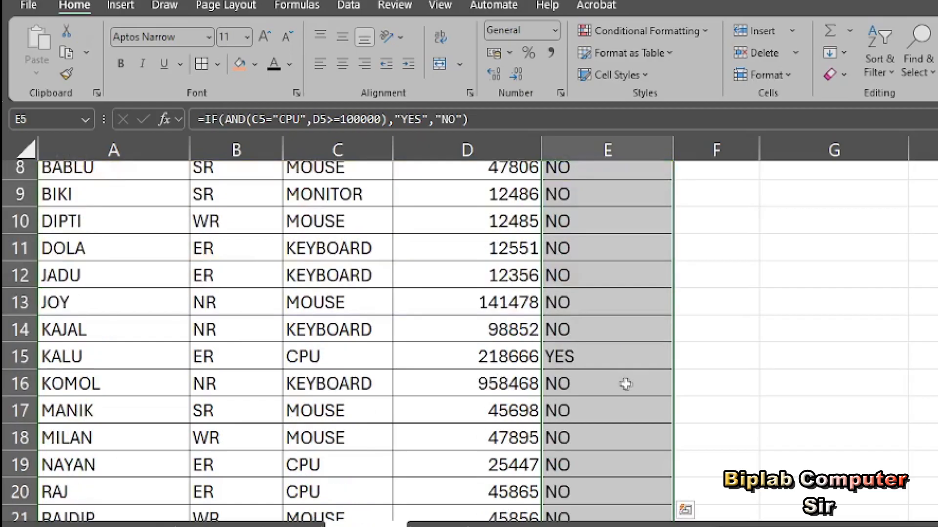
{"action": "scroll", "coordinate": [625, 385], "scroll_direction": "up", "scroll_amount": 3}
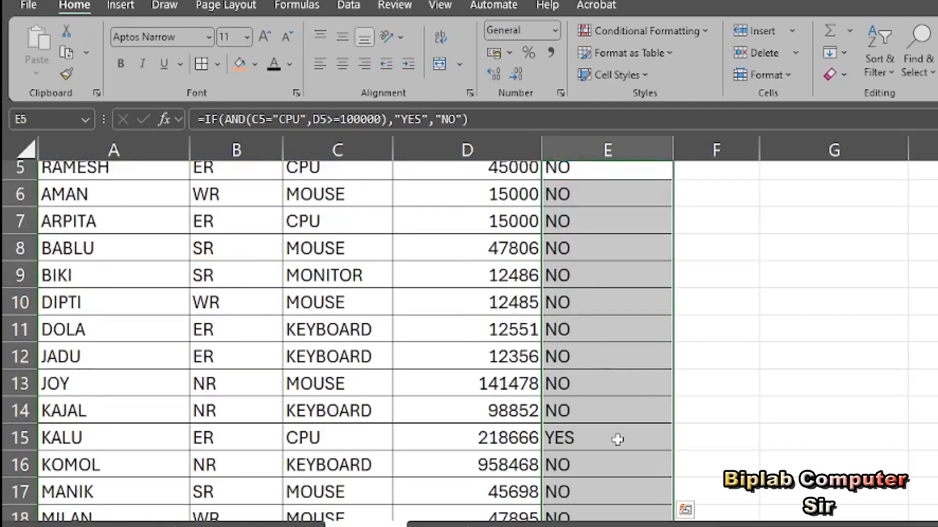
{"action": "scroll", "coordinate": [617, 439], "scroll_direction": "down", "scroll_amount": 1}
{"action": "left_click", "coordinate": [607, 357]}
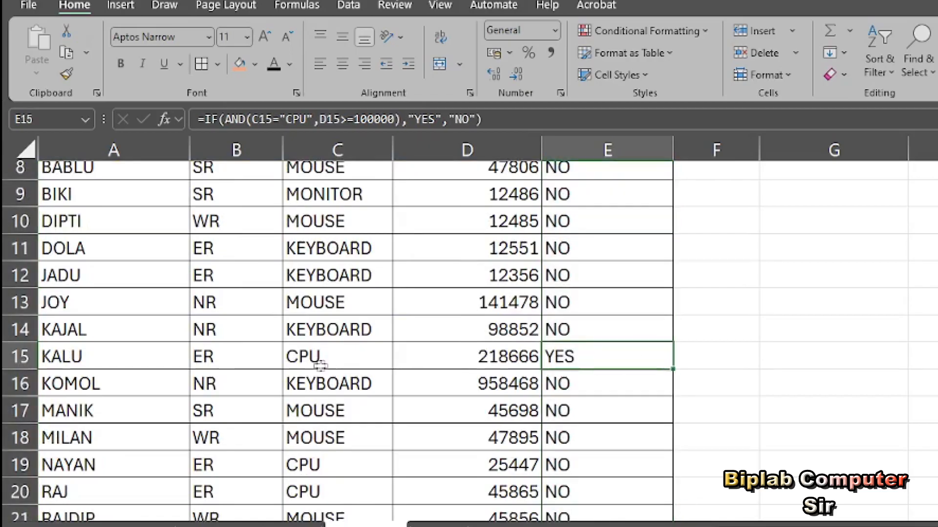
{"action": "left_click_drag", "start_coordinate": [215, 360], "coordinate": [605, 357]}
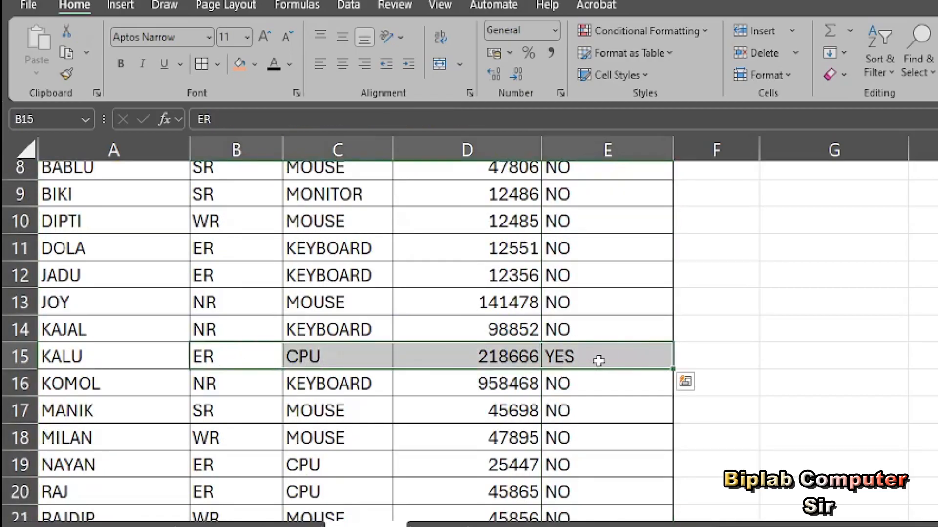
{"action": "scroll", "coordinate": [599, 360], "scroll_direction": "down", "scroll_amount": 4}
{"action": "scroll", "coordinate": [603, 420], "scroll_direction": "up", "scroll_amount": 6}
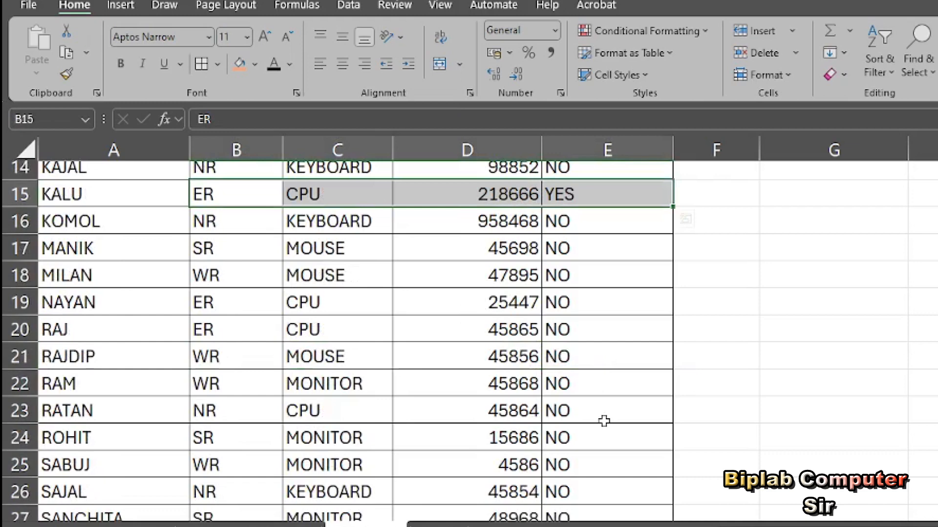
{"action": "scroll", "coordinate": [609, 388], "scroll_direction": "down", "scroll_amount": 6}
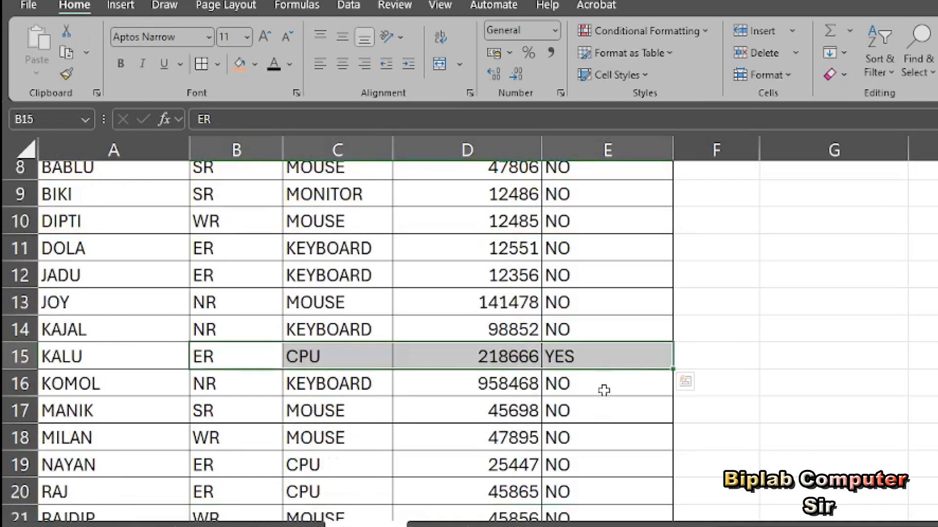
{"action": "scroll", "coordinate": [613, 385], "scroll_direction": "up", "scroll_amount": 2}
{"action": "scroll", "coordinate": [623, 404], "scroll_direction": "up", "scroll_amount": 4}
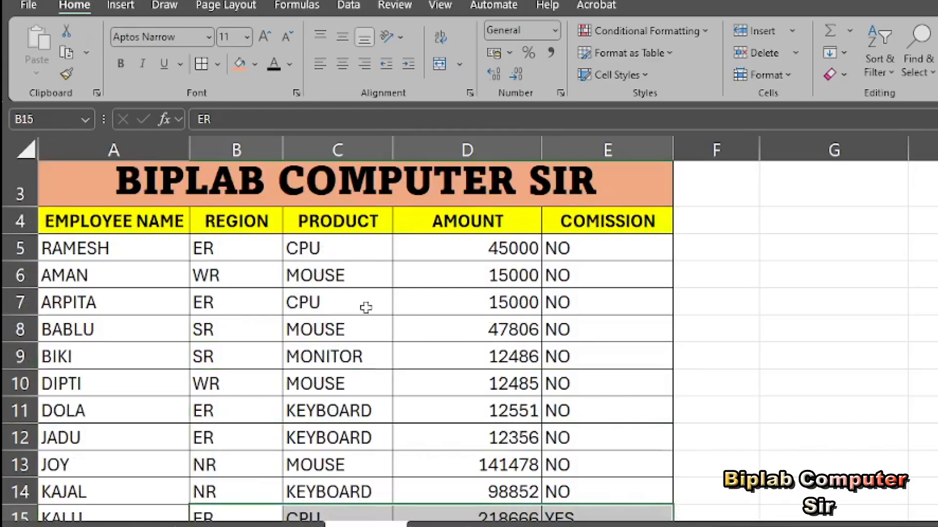
Step: Set the CPU sale amount in D7 to 150000
{"action": "left_click", "coordinate": [489, 305]}
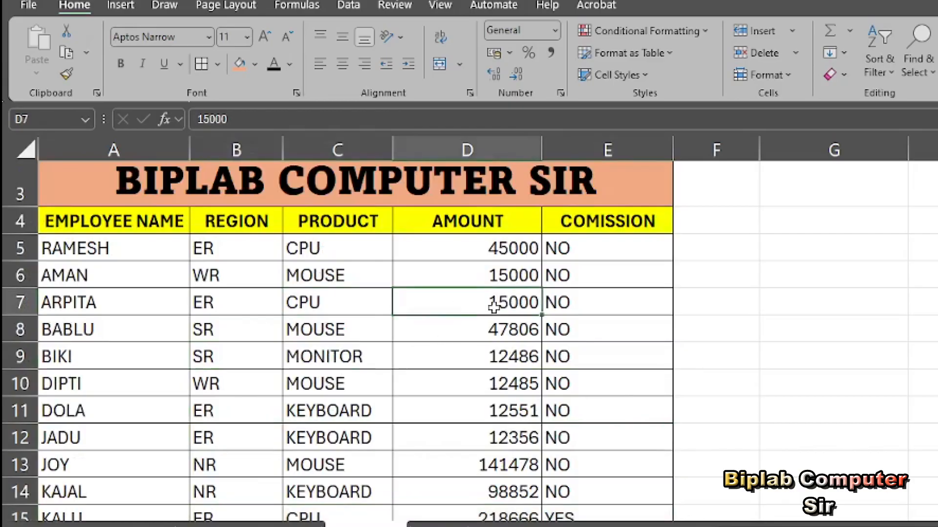
{"action": "double_click", "coordinate": [520, 303]}
{"action": "type", "text": "0"}
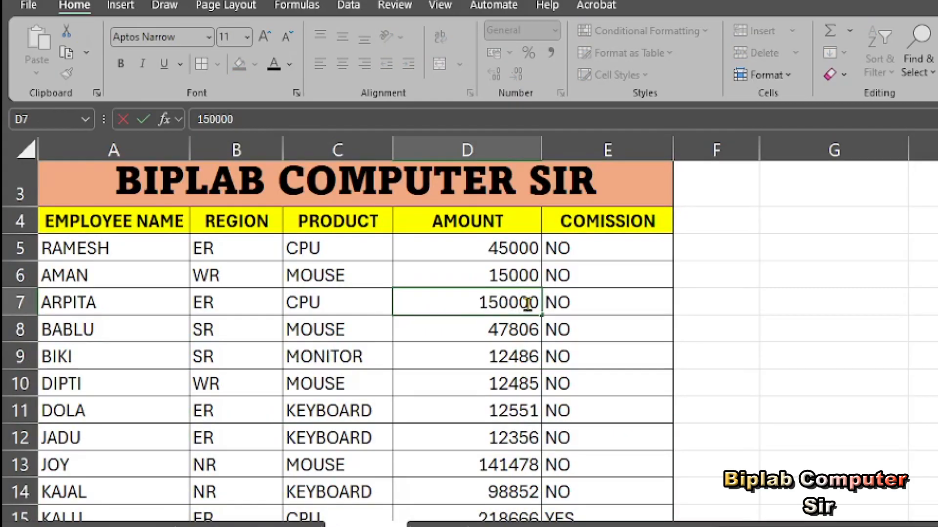
{"action": "key", "text": "Return"}
Step: Compare the commission result in E7 with the amount in D7 and examine the E7 formula
{"action": "left_click", "coordinate": [569, 304]}
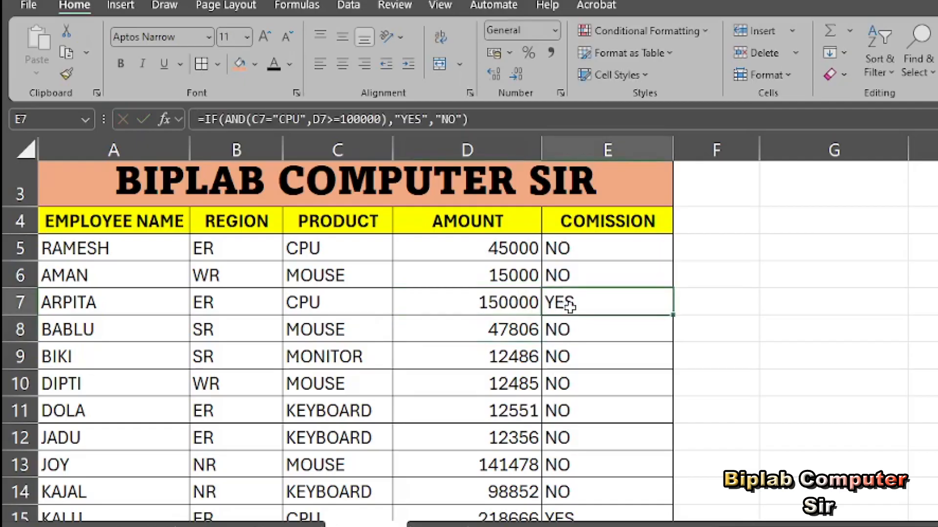
{"action": "left_click", "coordinate": [495, 307]}
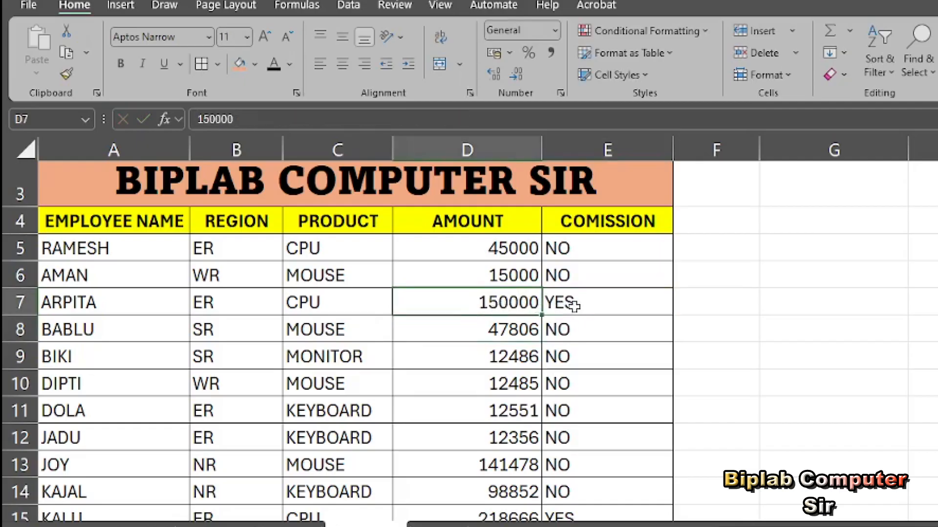
{"action": "left_click", "coordinate": [614, 309]}
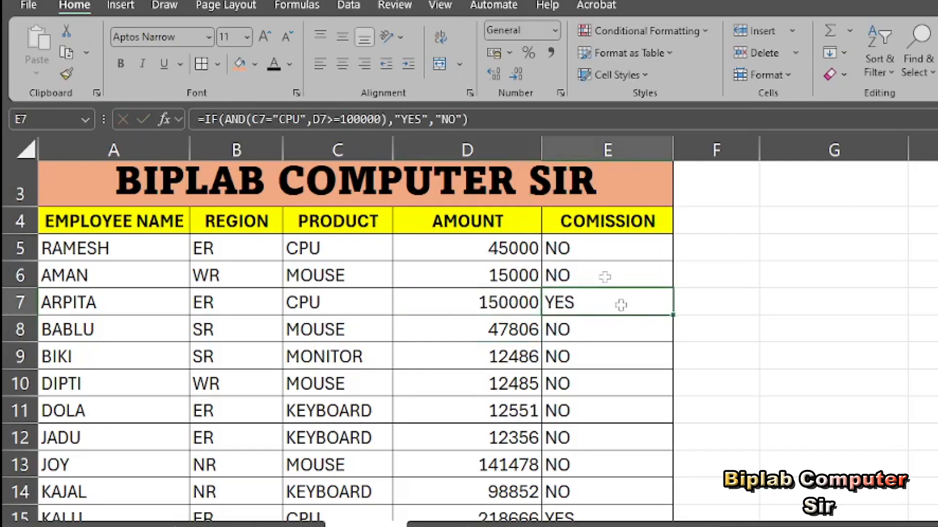
{"action": "left_click", "coordinate": [309, 119]}
{"action": "left_click", "coordinate": [456, 119]}
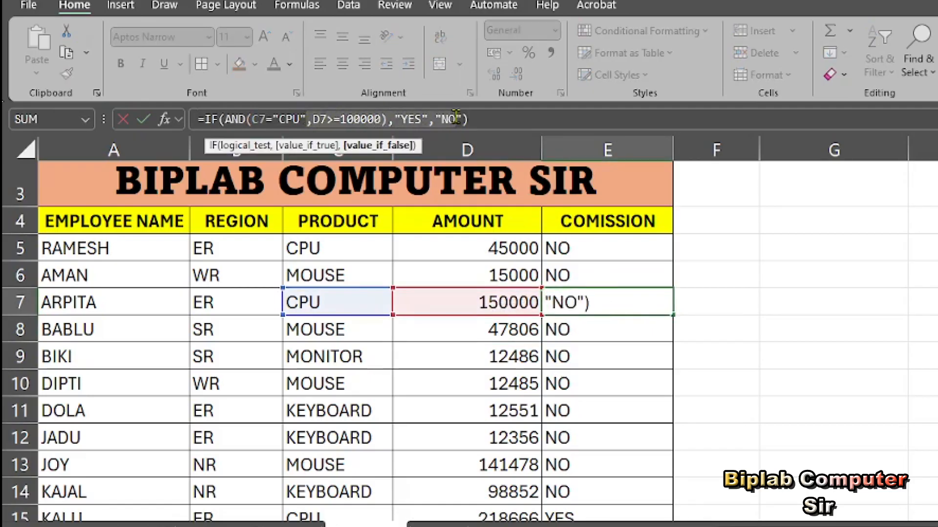
{"action": "key", "text": "ctrl+Return"}
Step: Look over the commission results from E5 downward through the rest of the table
{"action": "left_click", "coordinate": [613, 384]}
{"action": "left_click_drag", "start_coordinate": [605, 251], "coordinate": [605, 442]}
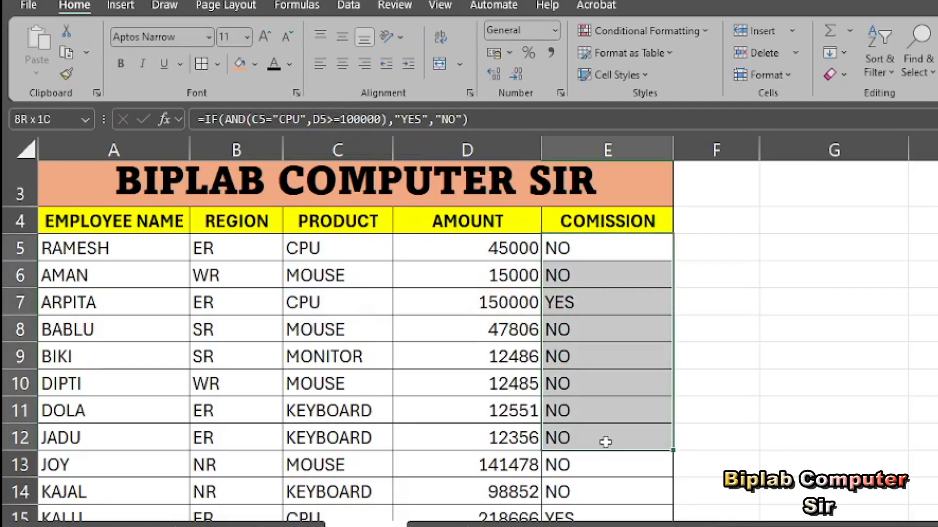
{"action": "left_click", "coordinate": [781, 378]}
{"action": "scroll", "coordinate": [621, 328], "scroll_direction": "up", "scroll_amount": 1}
{"action": "left_click_drag", "start_coordinate": [594, 327], "coordinate": [606, 464]}
{"action": "left_click", "coordinate": [622, 367]}
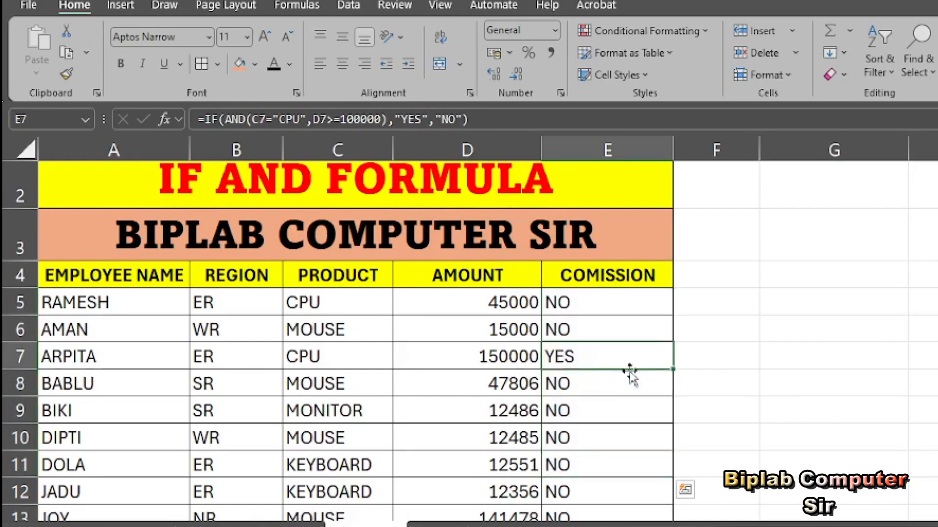
{"action": "left_click_drag", "start_coordinate": [598, 307], "coordinate": [609, 428]}
{"action": "scroll", "coordinate": [621, 405], "scroll_direction": "down", "scroll_amount": 7}
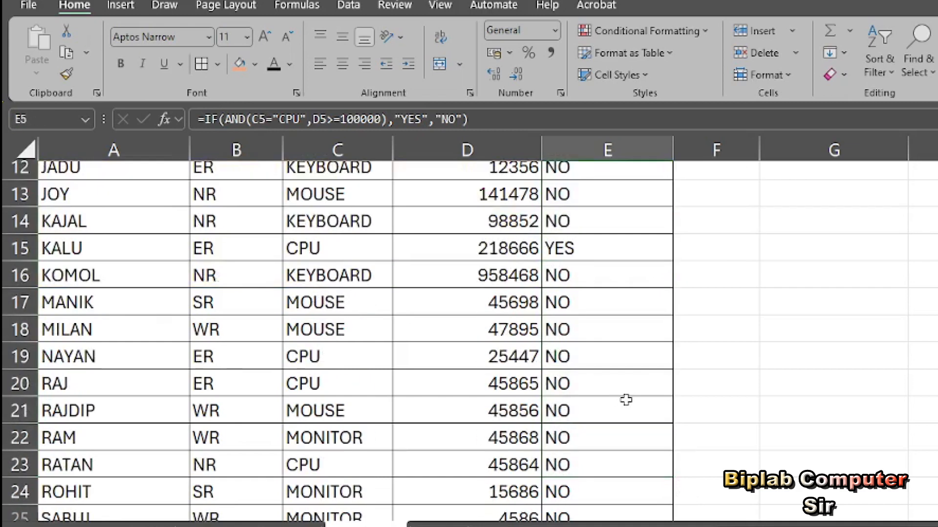
{"action": "scroll", "coordinate": [620, 399], "scroll_direction": "up", "scroll_amount": 7}
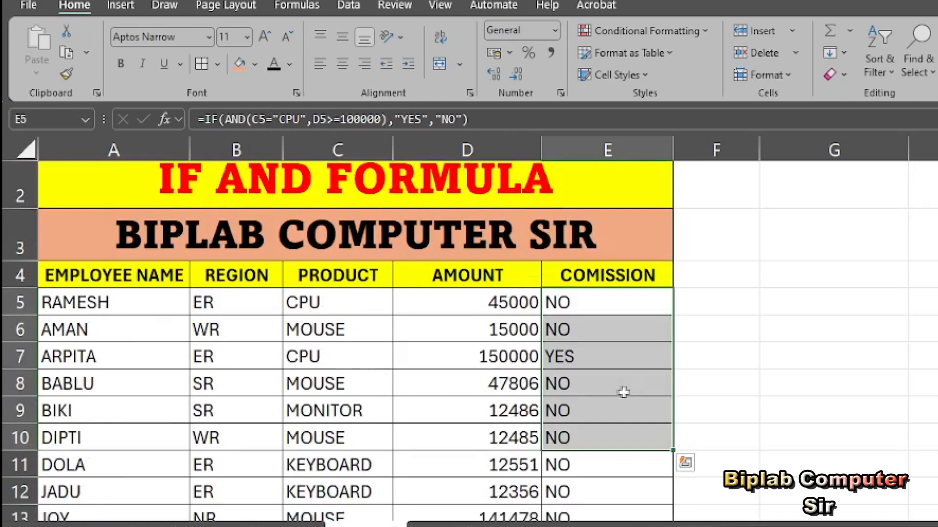
{"action": "left_click", "coordinate": [624, 392]}
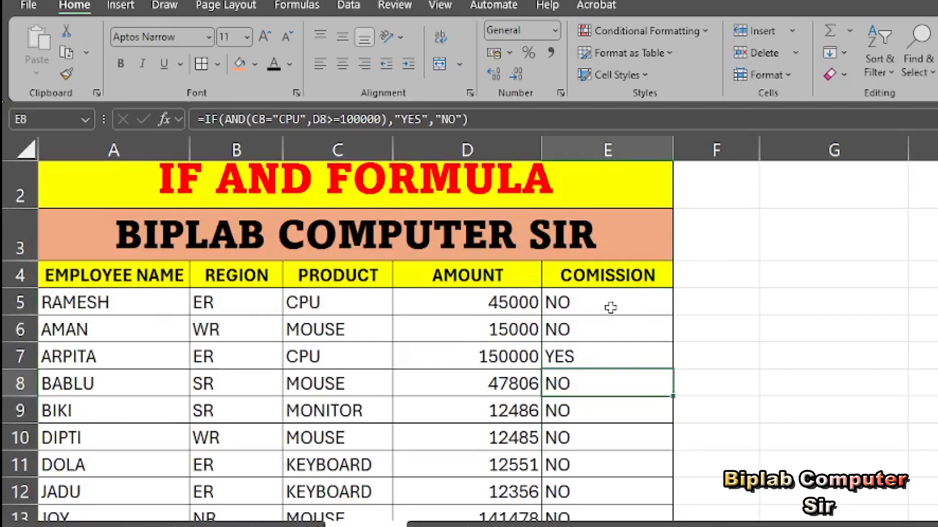
{"action": "left_click_drag", "start_coordinate": [650, 360], "coordinate": [650, 152]}
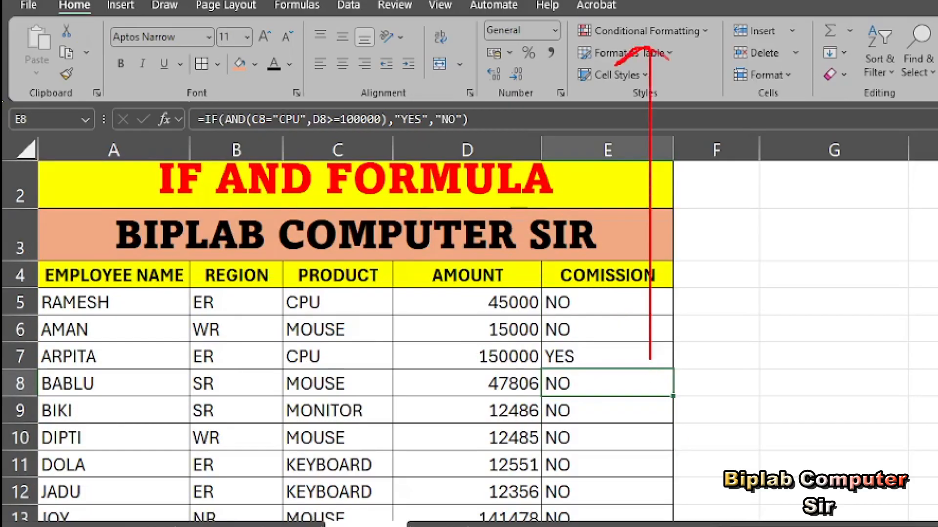
{"action": "left_click_drag", "start_coordinate": [714, 16], "coordinate": [568, 14]}
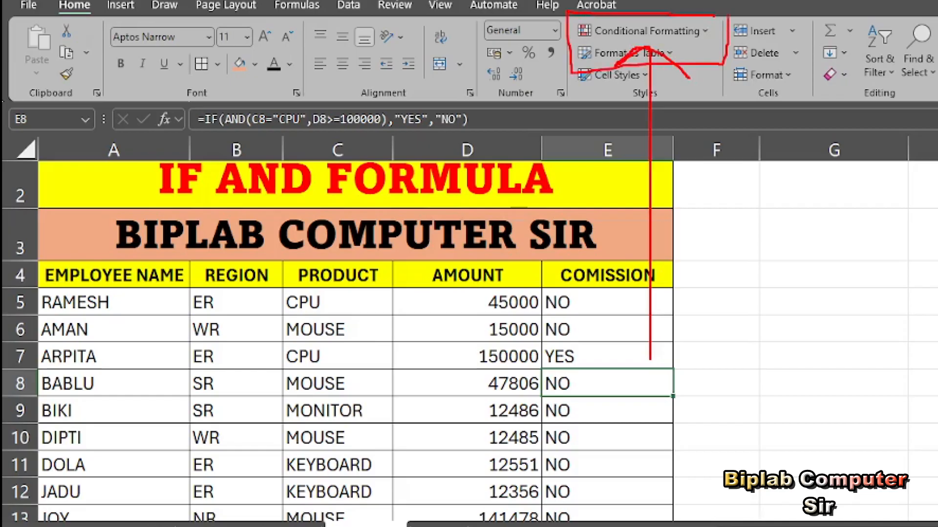
{"action": "left_click_drag", "start_coordinate": [734, 228], "coordinate": [688, 62]}
{"action": "left_click_drag", "start_coordinate": [356, 153], "coordinate": [566, 40]}
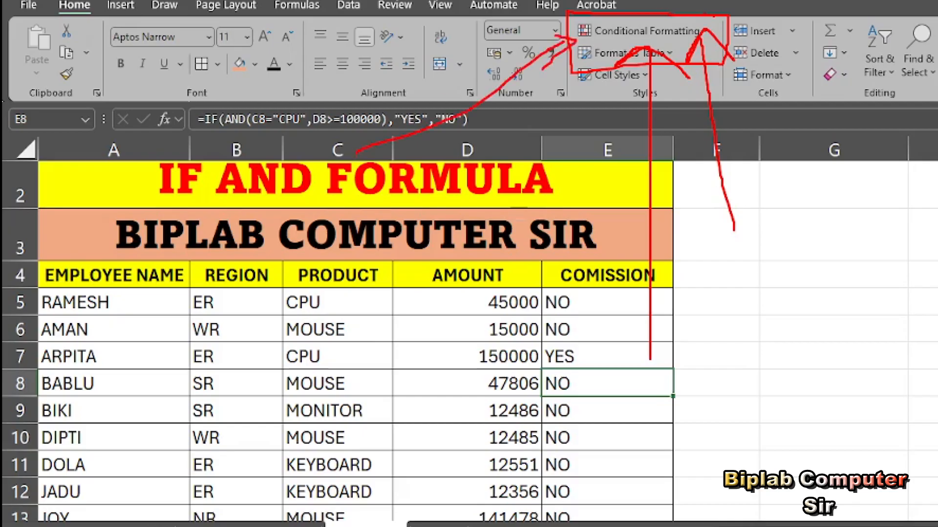
{"action": "left_click_drag", "start_coordinate": [937, 212], "coordinate": [682, 47]}
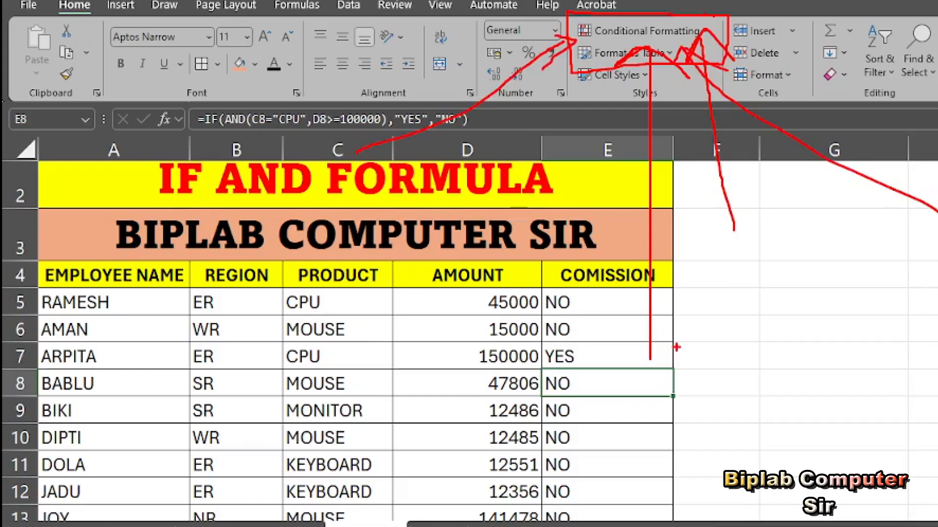
{"action": "key", "text": "Escape"}
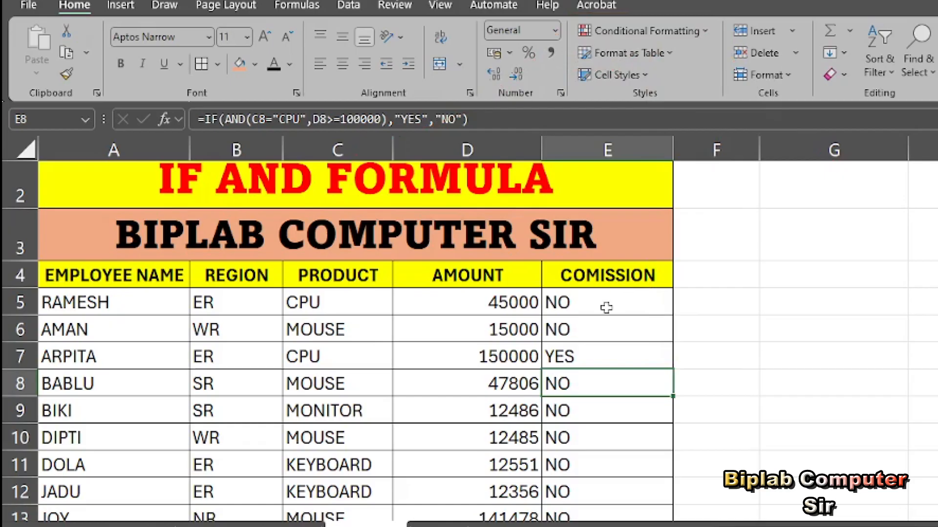
{"action": "left_click_drag", "start_coordinate": [604, 304], "coordinate": [596, 476]}
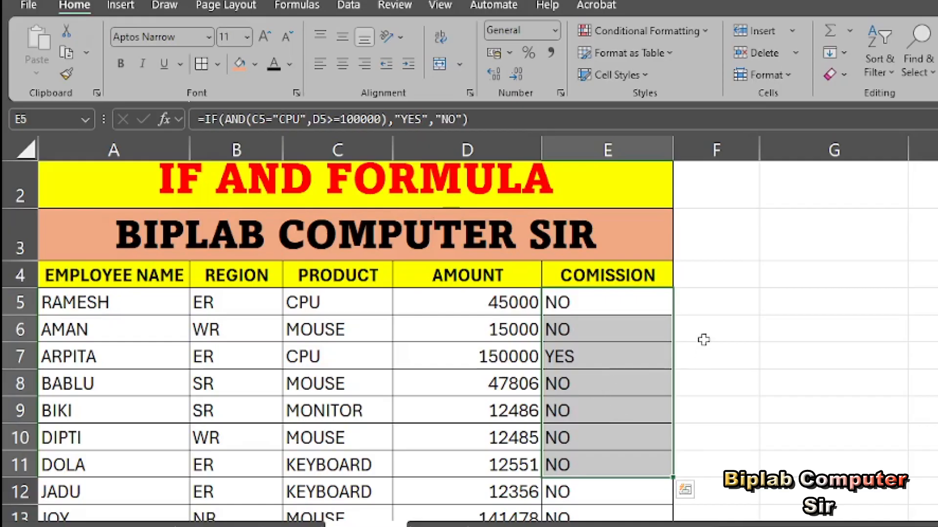
{"action": "left_click", "coordinate": [709, 309]}
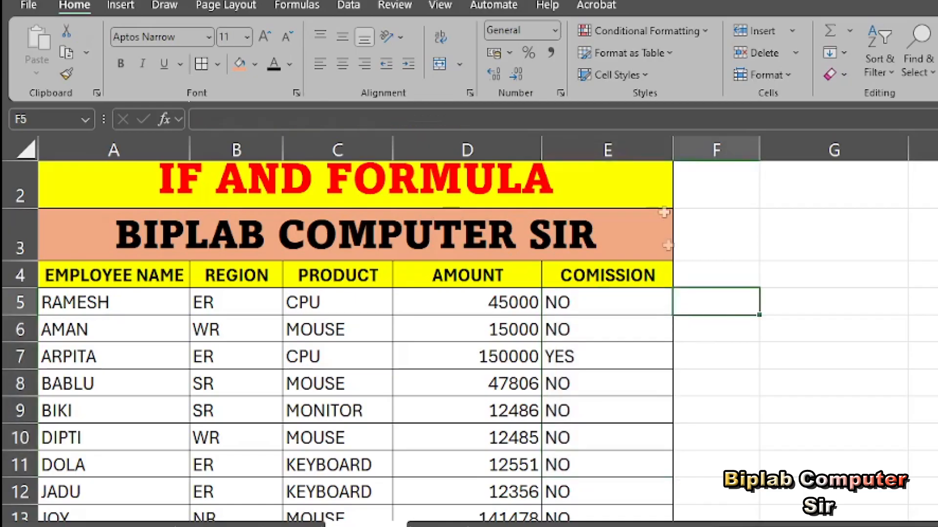
{"action": "scroll", "coordinate": [629, 319], "scroll_direction": "down", "scroll_amount": 1}
{"action": "scroll", "coordinate": [628, 321], "scroll_direction": "up", "scroll_amount": 1}
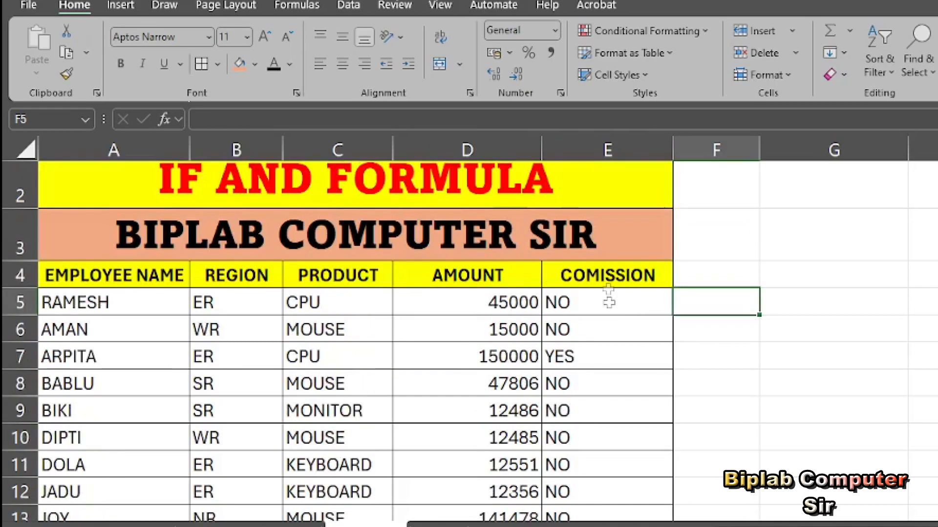
Step: Center the commission results from E5 down through the table both horizontally and vertically
{"action": "left_click_drag", "start_coordinate": [608, 303], "coordinate": [590, 485]}
{"action": "scroll", "coordinate": [601, 374], "scroll_direction": "up", "scroll_amount": 7}
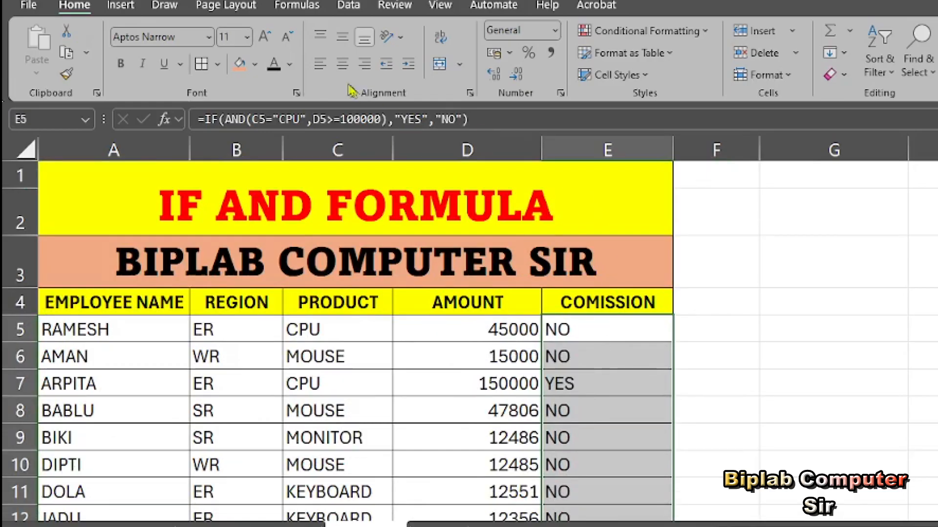
{"action": "left_click", "coordinate": [342, 64]}
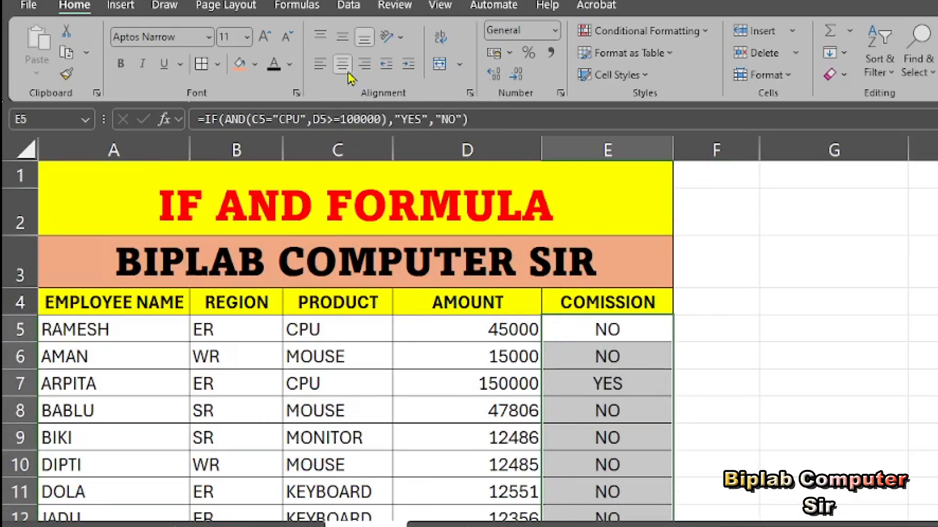
{"action": "left_click", "coordinate": [342, 63]}
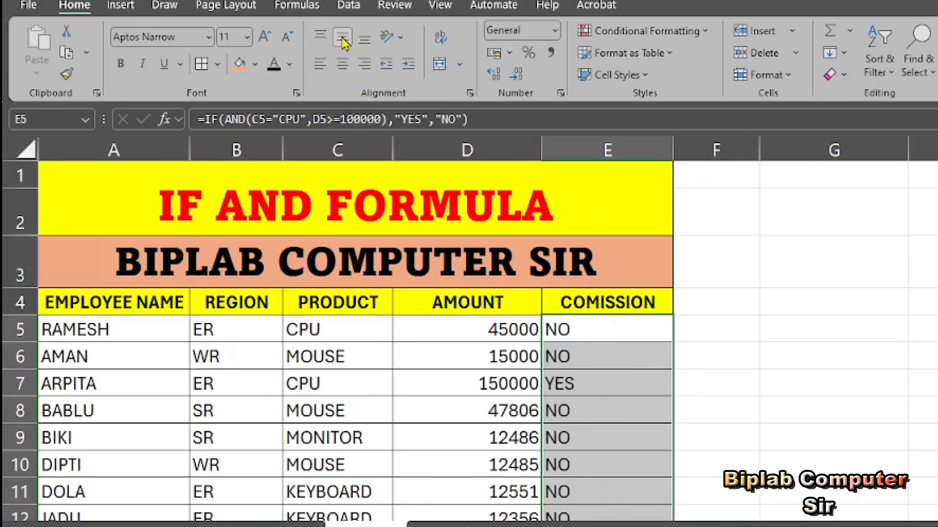
{"action": "left_click", "coordinate": [342, 65]}
{"action": "left_click", "coordinate": [342, 36]}
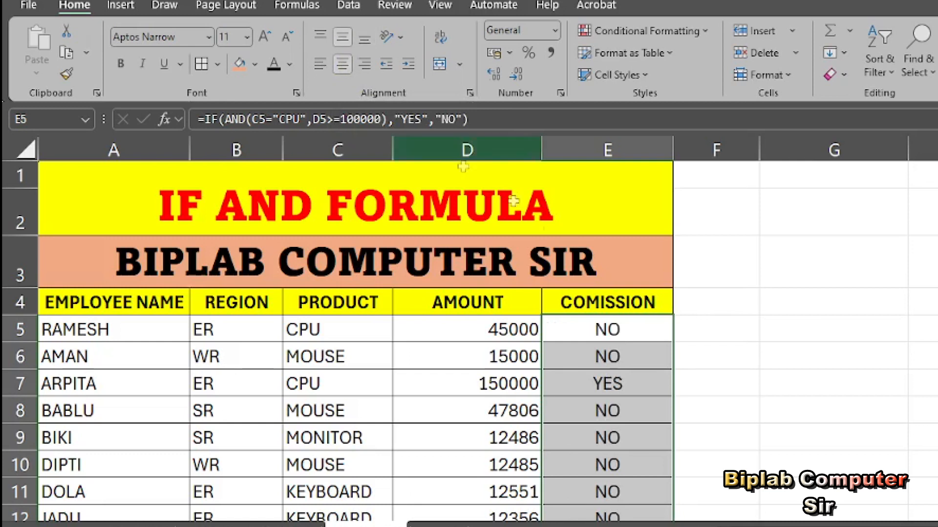
Step: Create a new conditional formatting rule for the commission results with the rule type "Format only cells that contain"
{"action": "left_click", "coordinate": [650, 34]}
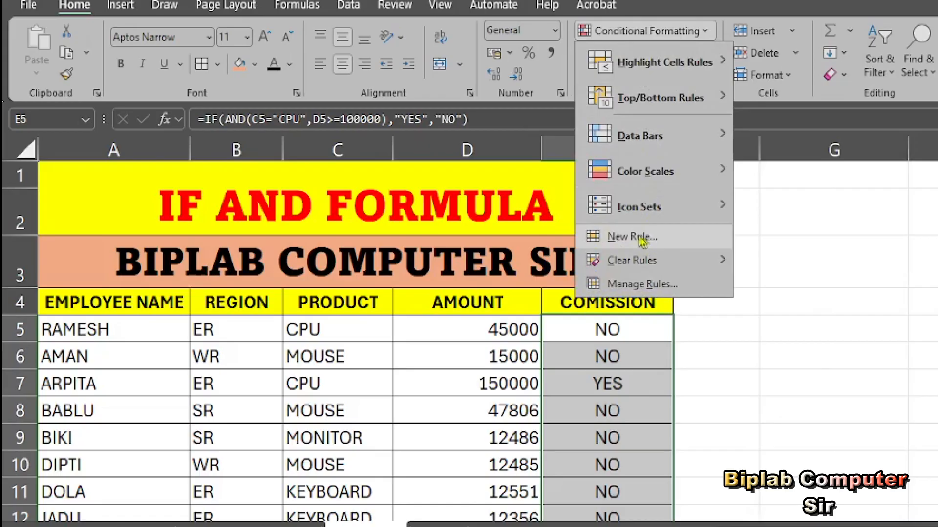
{"action": "left_click", "coordinate": [647, 241]}
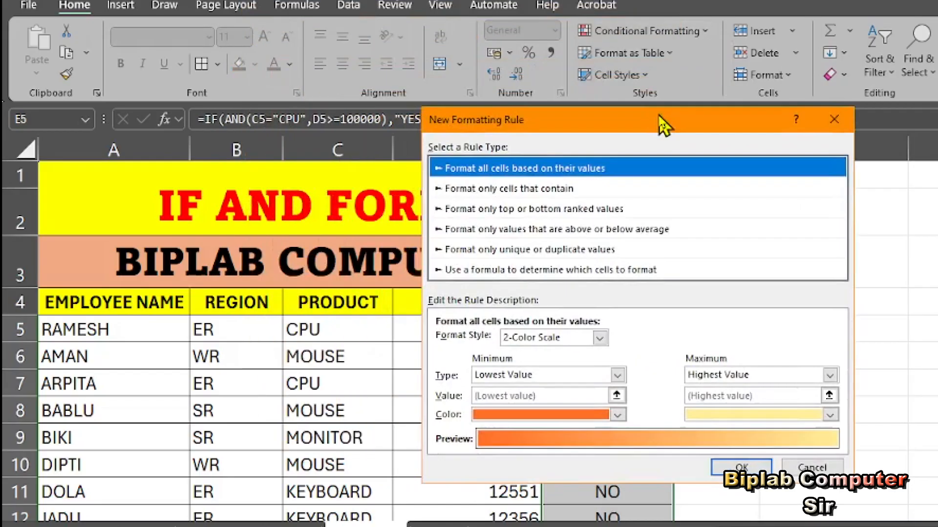
{"action": "left_click_drag", "start_coordinate": [662, 125], "coordinate": [703, 122]}
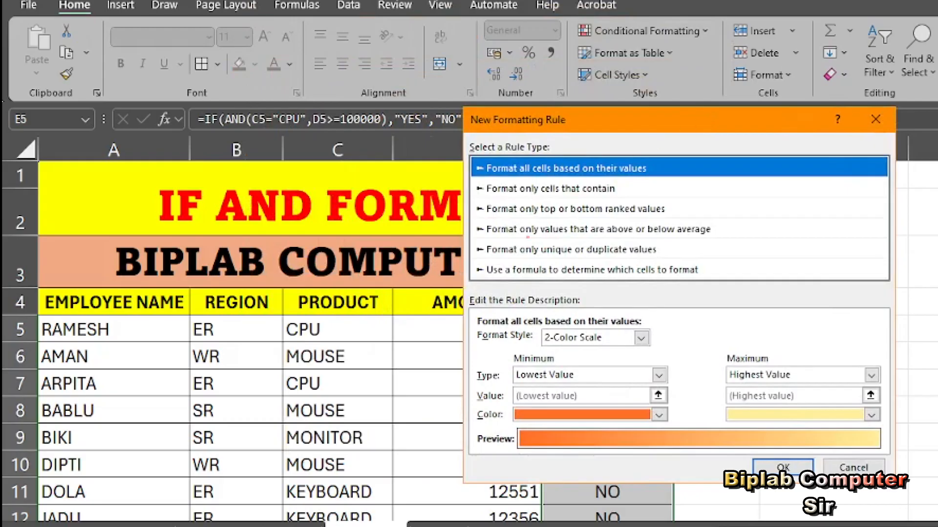
{"action": "mouse_move", "coordinate": [348, 316]}
{"action": "left_mouse_down"}
{"action": "mouse_move", "coordinate": [478, 197]}
{"action": "mouse_move", "coordinate": [627, 195]}
{"action": "mouse_move", "coordinate": [498, 180]}
{"action": "left_mouse_up"}
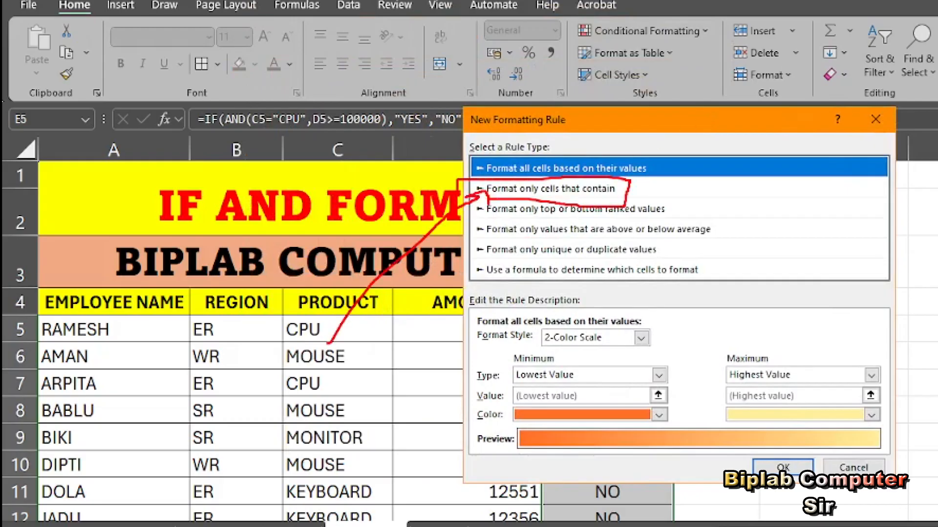
{"action": "key", "text": "Escape"}
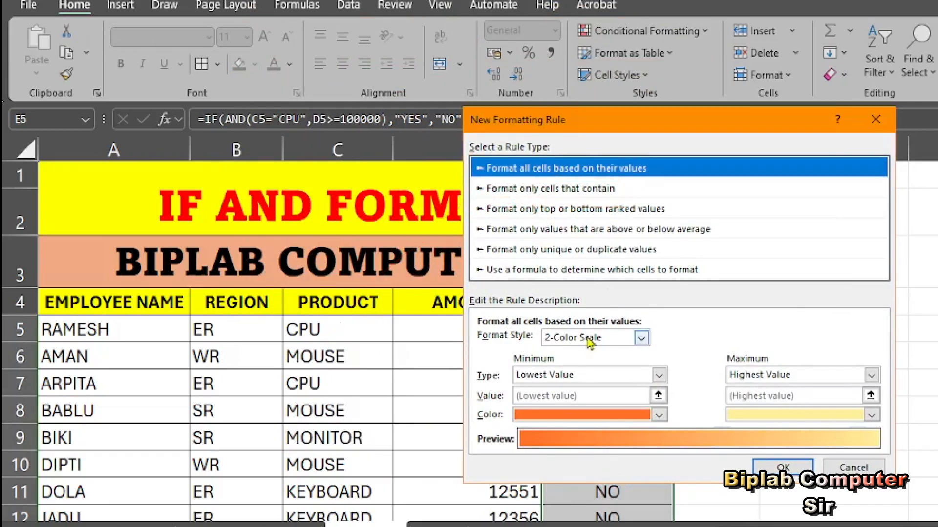
{"action": "left_click", "coordinate": [528, 194]}
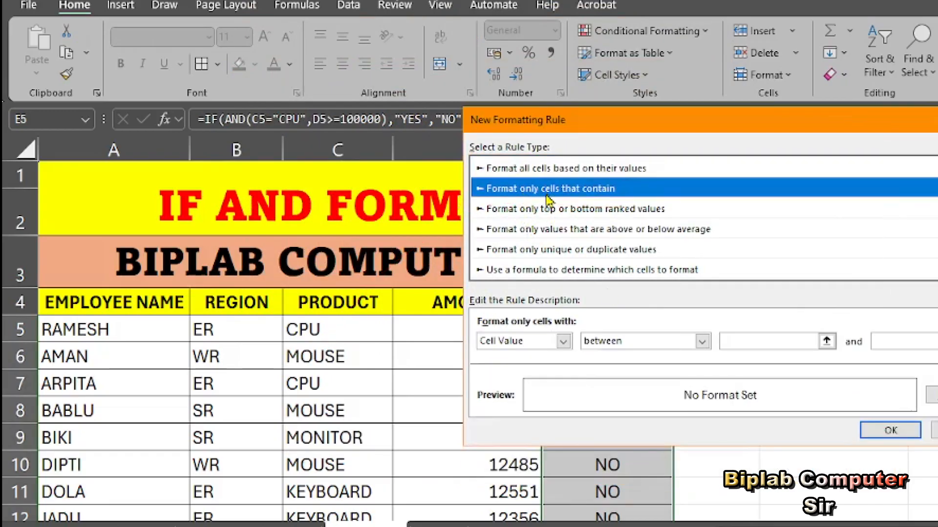
{"action": "left_click_drag", "start_coordinate": [468, 306], "coordinate": [935, 303]}
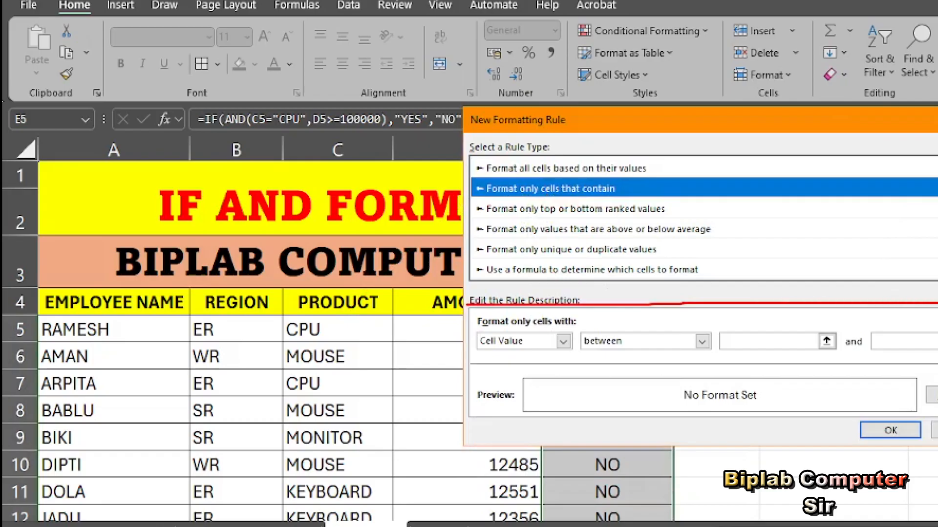
{"action": "mouse_move", "coordinate": [935, 401]}
{"action": "left_mouse_down"}
{"action": "mouse_move", "coordinate": [419, 401]}
{"action": "mouse_move", "coordinate": [491, 306]}
{"action": "left_mouse_up"}
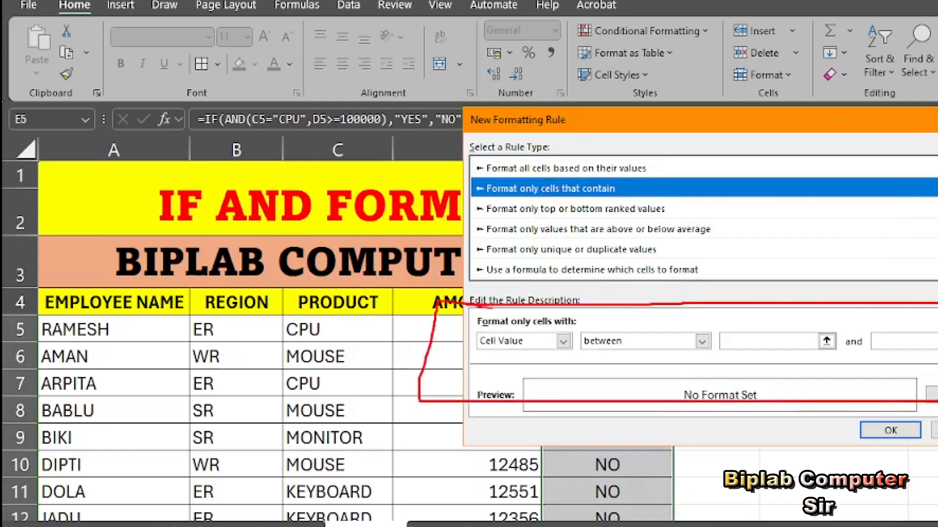
{"action": "key", "text": "Escape"}
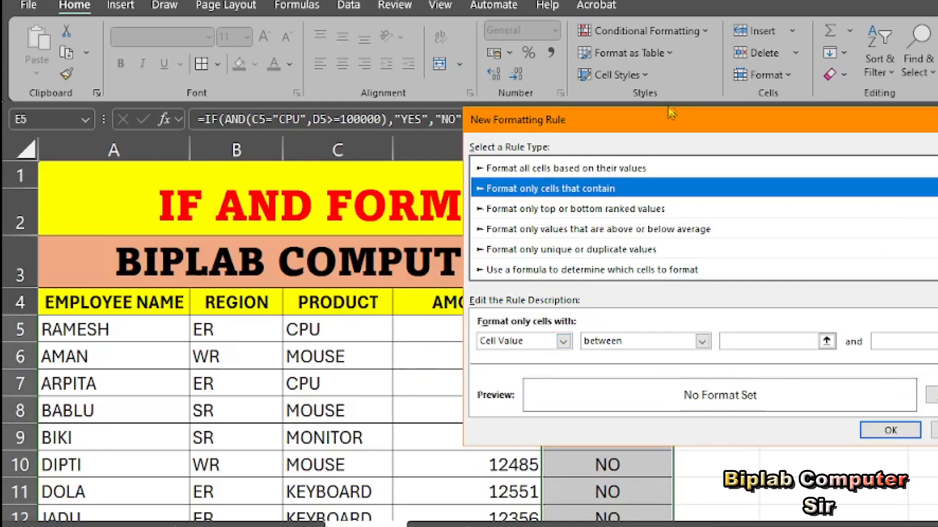
{"action": "left_click_drag", "start_coordinate": [638, 117], "coordinate": [563, 0]}
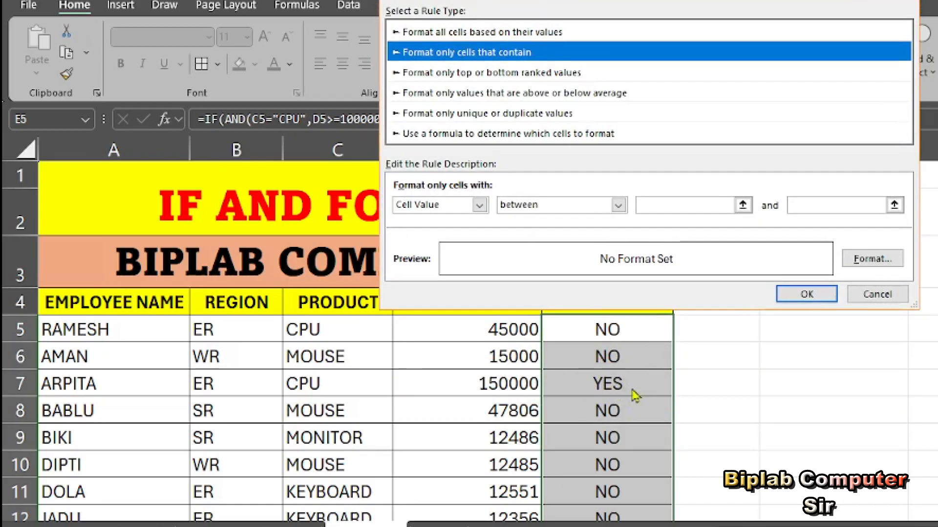
Step: Set the rule's condition to Specific Text containing YES
{"action": "left_click", "coordinate": [445, 206]}
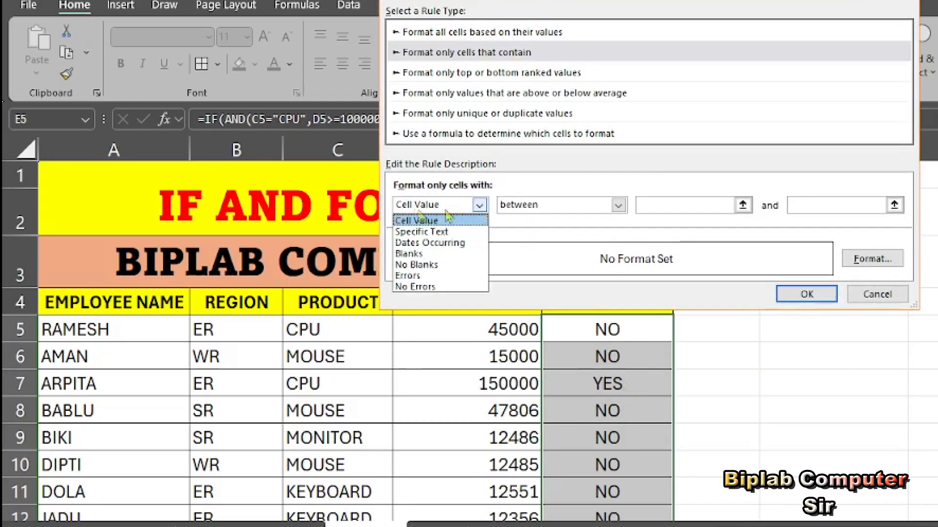
{"action": "left_click", "coordinate": [435, 233]}
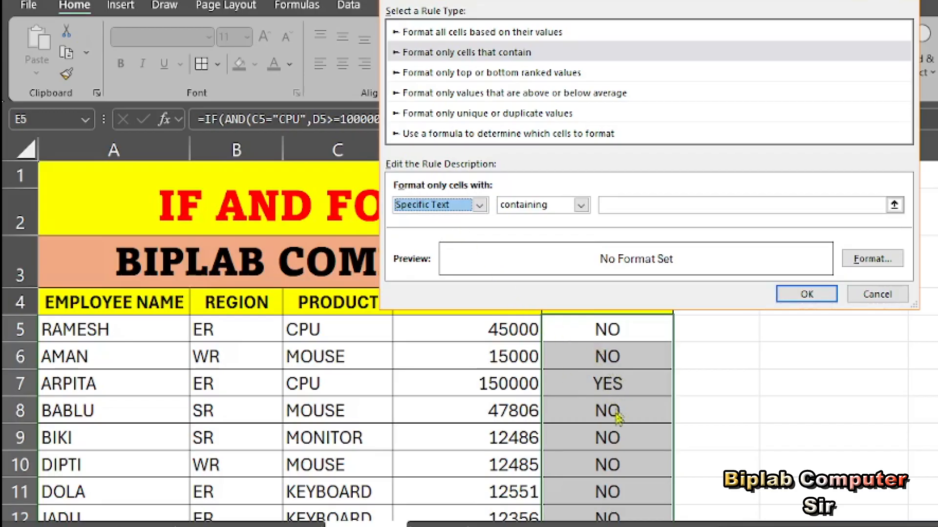
{"action": "left_click", "coordinate": [450, 206]}
{"action": "left_click", "coordinate": [449, 226]}
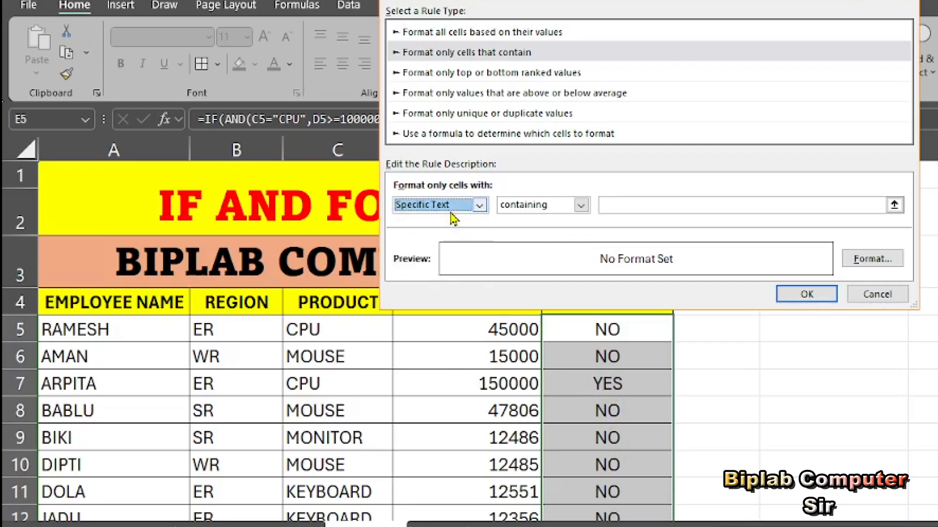
{"action": "left_click", "coordinate": [536, 214]}
{"action": "left_click", "coordinate": [537, 218]}
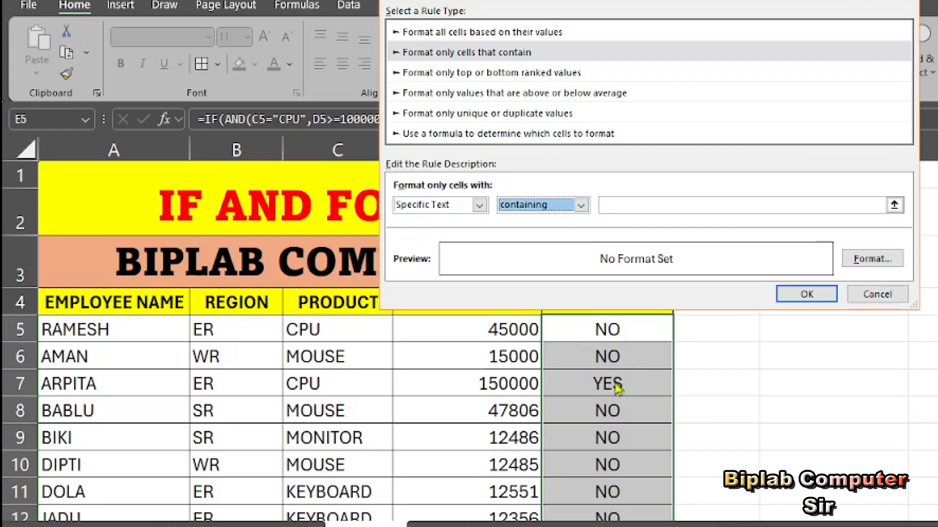
{"action": "left_click", "coordinate": [624, 208]}
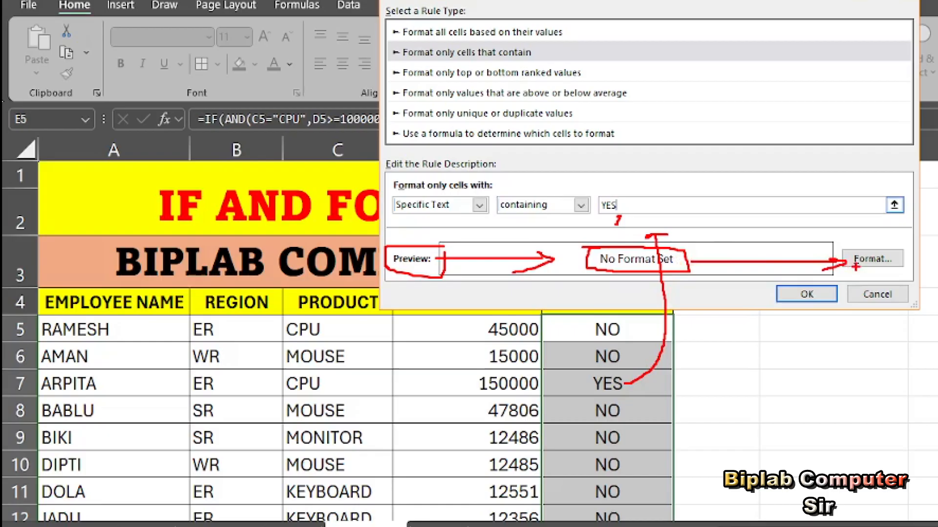
Step: Give the YES rule a light green background fill and apply it to the selected commission results
{"action": "left_click", "coordinate": [872, 259]}
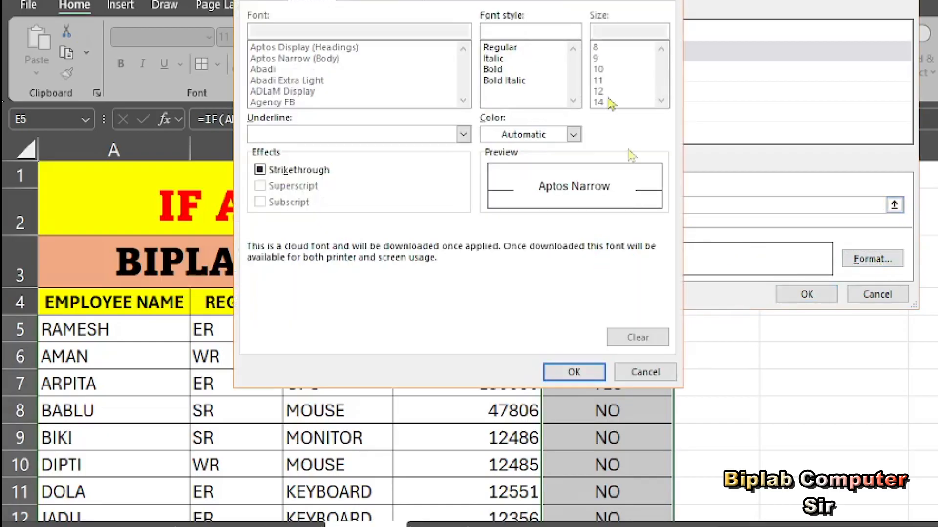
{"action": "left_click_drag", "start_coordinate": [518, 0], "coordinate": [635, 32]}
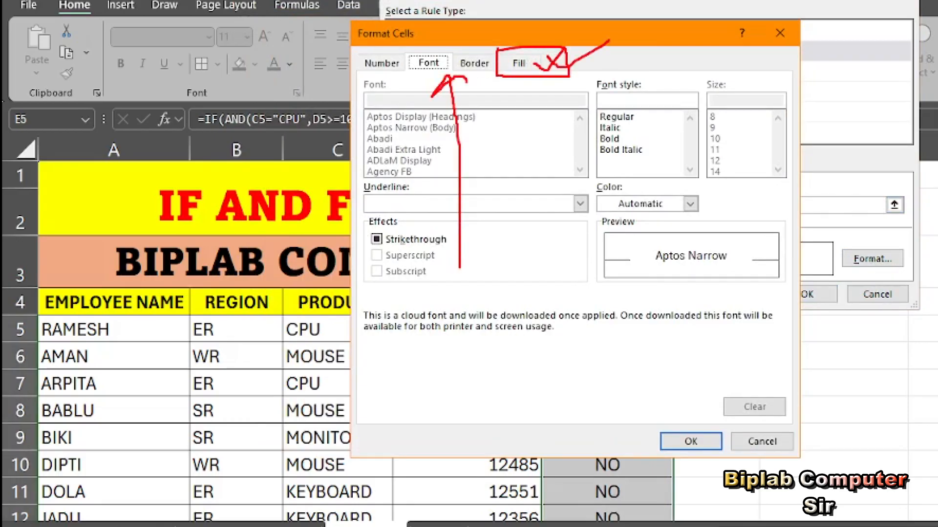
{"action": "left_click", "coordinate": [532, 66]}
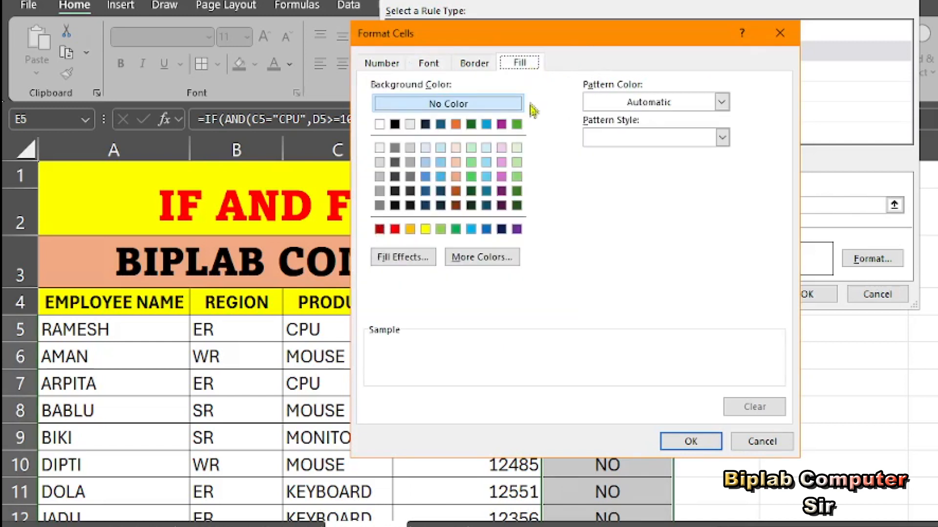
{"action": "left_click_drag", "start_coordinate": [561, 38], "coordinate": [580, 36]}
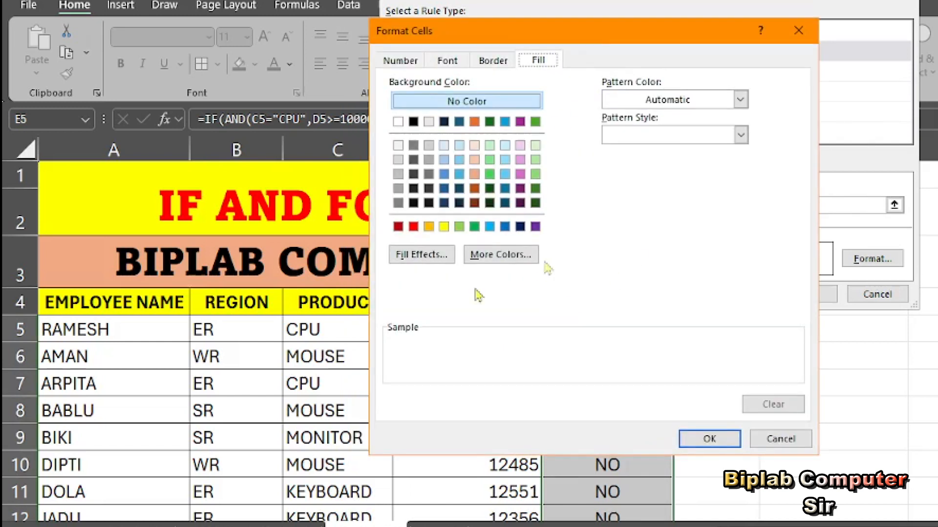
{"action": "left_click", "coordinate": [490, 161]}
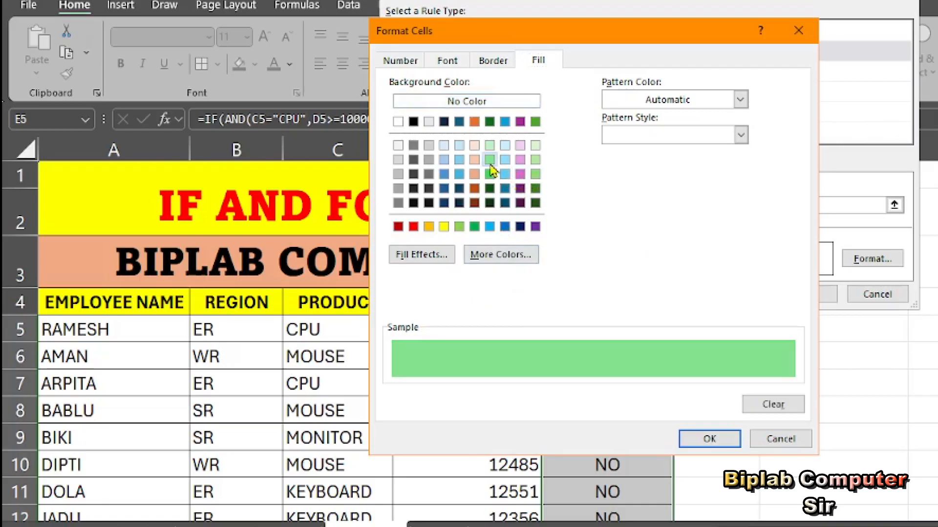
{"action": "left_click", "coordinate": [705, 439]}
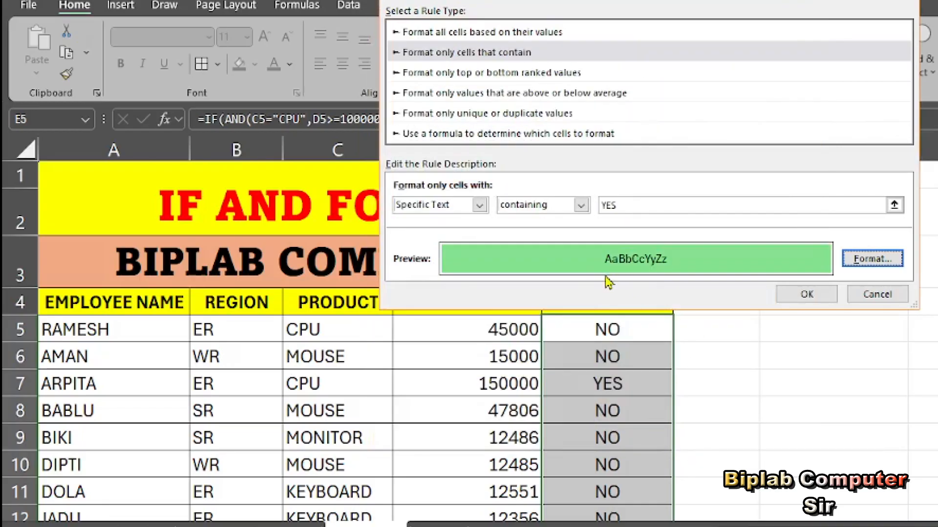
{"action": "mouse_move", "coordinate": [637, 146]}
{"action": "left_mouse_down"}
{"action": "mouse_move", "coordinate": [630, 240]}
{"action": "mouse_move", "coordinate": [644, 236]}
{"action": "left_mouse_up"}
{"action": "mouse_move", "coordinate": [608, 197]}
{"action": "left_mouse_down"}
{"action": "mouse_move", "coordinate": [596, 162]}
{"action": "mouse_move", "coordinate": [559, 250]}
{"action": "left_mouse_up"}
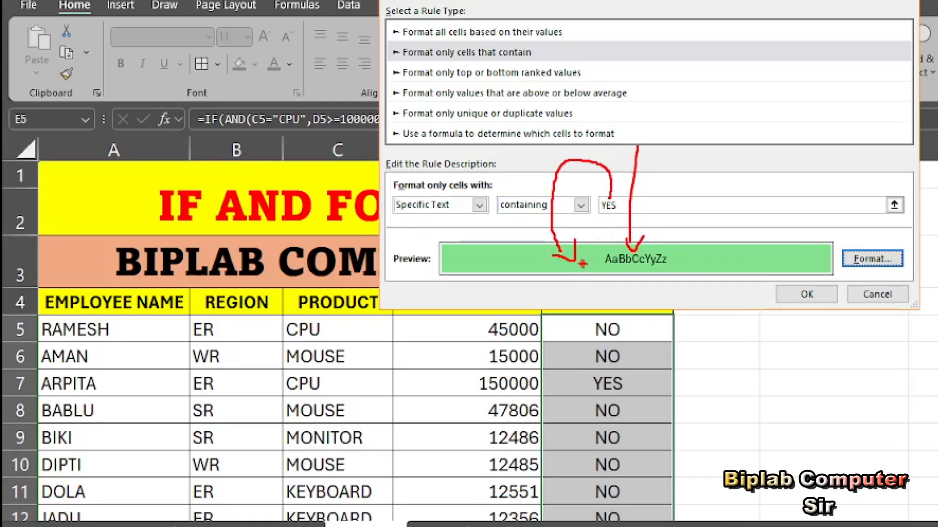
{"action": "left_click", "coordinate": [808, 295]}
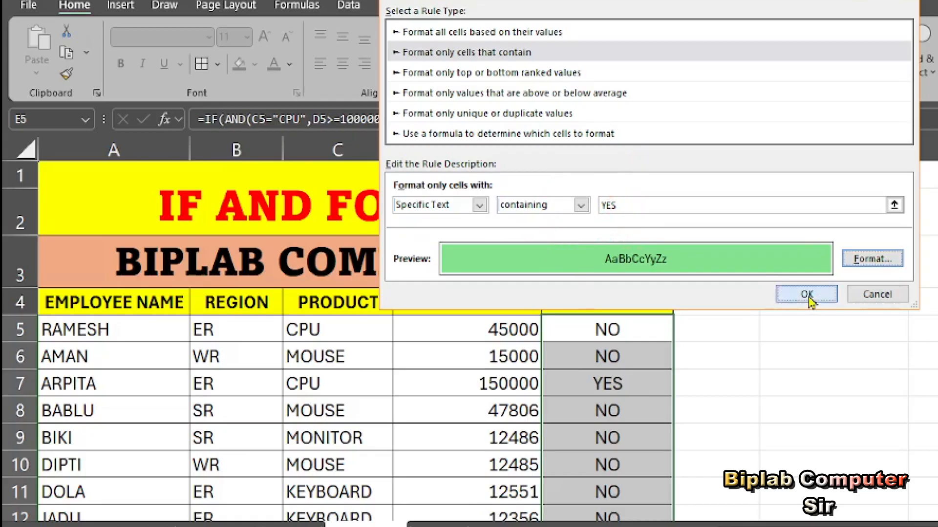
{"action": "scroll", "coordinate": [645, 370], "scroll_direction": "down", "scroll_amount": 4}
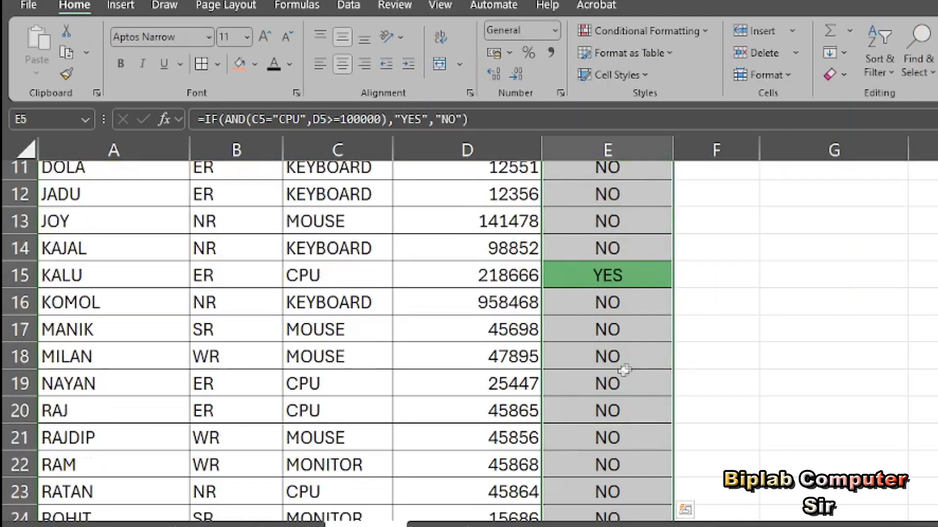
Step: Look through the commission column to check the highlighting of the YES results
{"action": "scroll", "coordinate": [628, 356], "scroll_direction": "up", "scroll_amount": 3}
{"action": "scroll", "coordinate": [624, 371], "scroll_direction": "down", "scroll_amount": 2, "text": "ctrl"}
{"action": "left_click", "coordinate": [525, 388]}
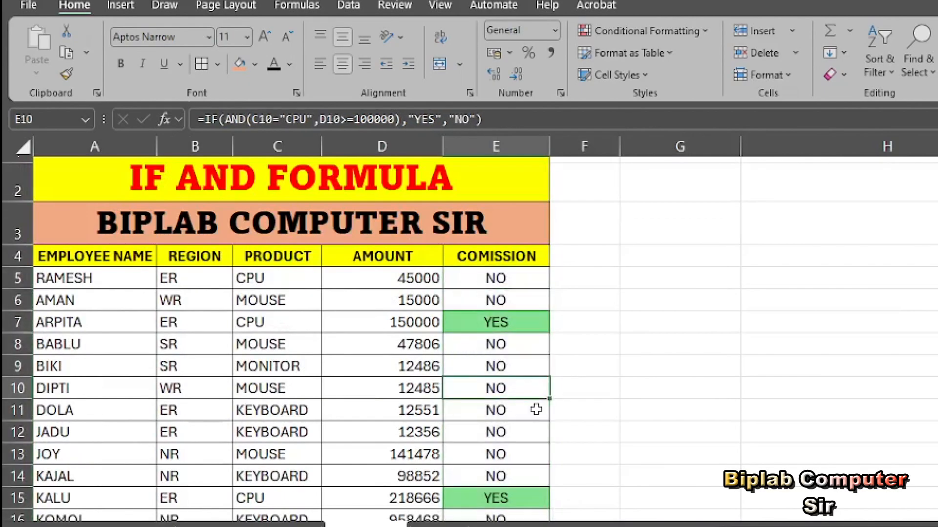
{"action": "scroll", "coordinate": [536, 408], "scroll_direction": "down", "scroll_amount": 5}
{"action": "scroll", "coordinate": [535, 410], "scroll_direction": "down", "scroll_amount": 3}
{"action": "scroll", "coordinate": [537, 409], "scroll_direction": "up", "scroll_amount": 9}
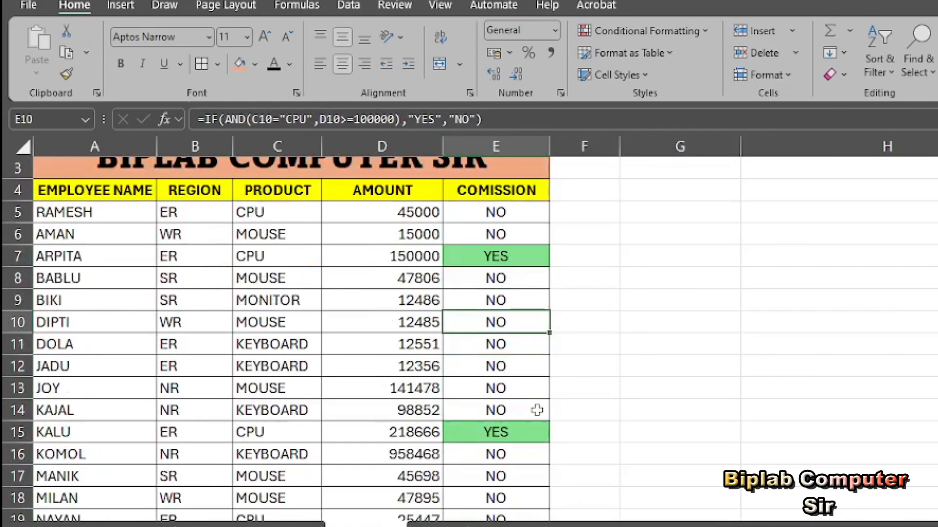
{"action": "left_click_drag", "start_coordinate": [526, 294], "coordinate": [525, 410]}
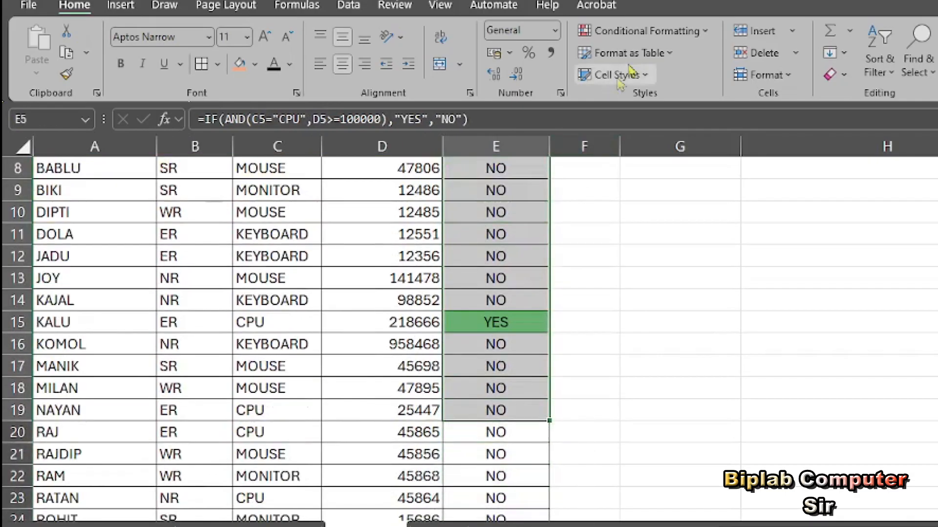
{"action": "left_click", "coordinate": [645, 30]}
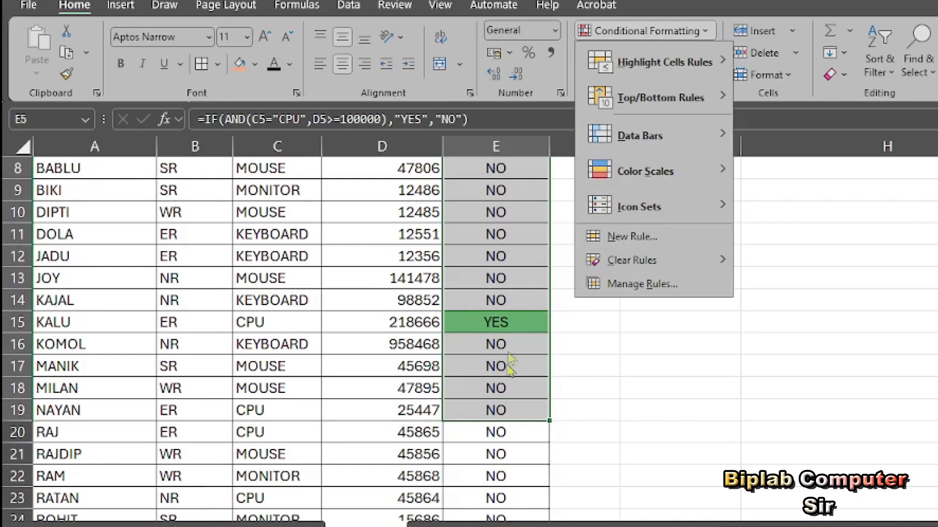
{"action": "left_click", "coordinate": [497, 393]}
{"action": "scroll", "coordinate": [495, 391], "scroll_direction": "up", "scroll_amount": 3}
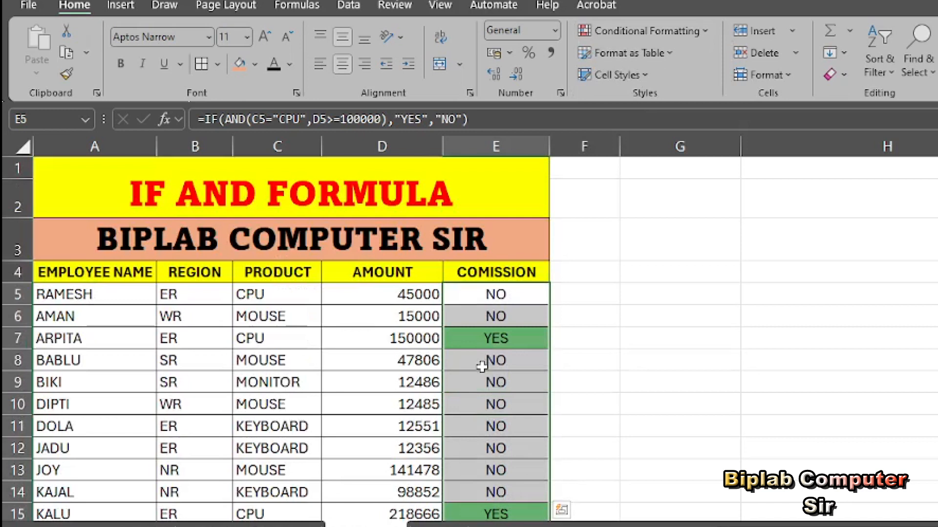
{"action": "left_click", "coordinate": [490, 342]}
{"action": "left_click_drag", "start_coordinate": [512, 294], "coordinate": [517, 384]}
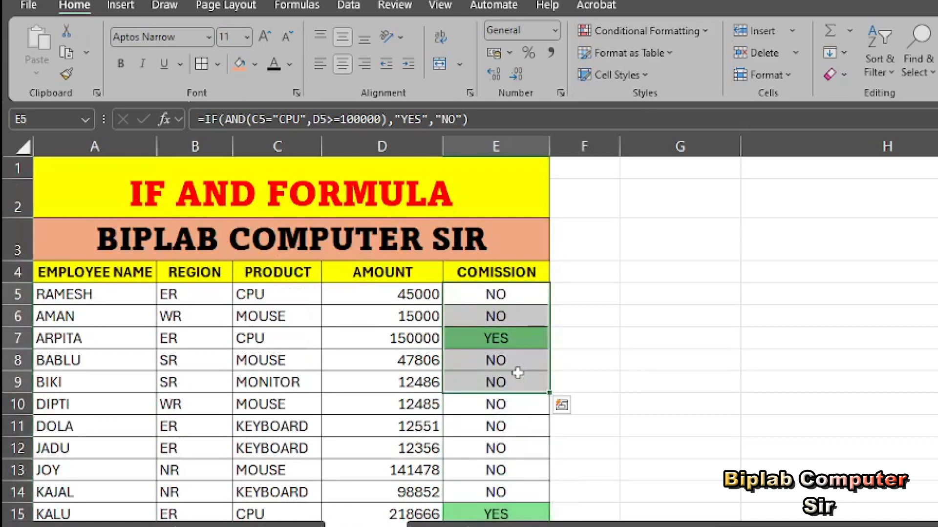
{"action": "left_click", "coordinate": [508, 463]}
{"action": "left_click_drag", "start_coordinate": [513, 292], "coordinate": [513, 429]}
{"action": "scroll", "coordinate": [523, 425], "scroll_direction": "down", "scroll_amount": 1}
{"action": "scroll", "coordinate": [524, 425], "scroll_direction": "up", "scroll_amount": 1}
{"action": "left_click", "coordinate": [510, 405]}
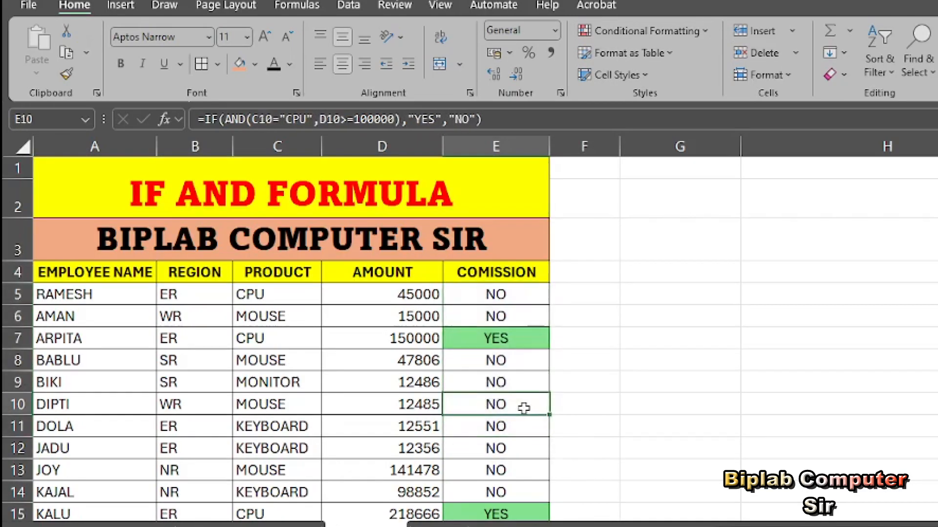
Step: Create another conditional formatting rule for the commission results from E5 down, with the rule type "Format only cells that contain"
{"action": "scroll", "coordinate": [523, 391], "scroll_direction": "down", "scroll_amount": 1}
{"action": "left_click_drag", "start_coordinate": [508, 228], "coordinate": [517, 476]}
{"action": "scroll", "coordinate": [624, 292], "scroll_direction": "up", "scroll_amount": 6}
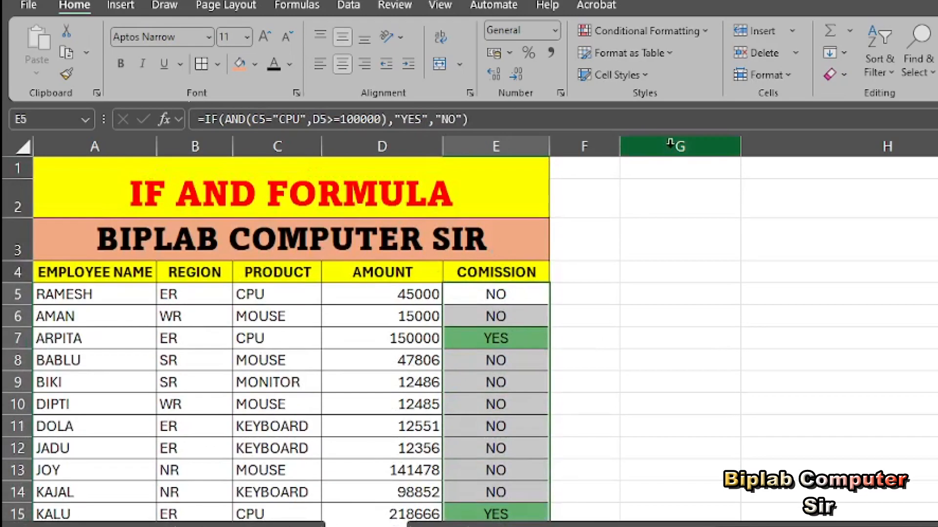
{"action": "left_click", "coordinate": [674, 38]}
{"action": "left_click", "coordinate": [624, 237]}
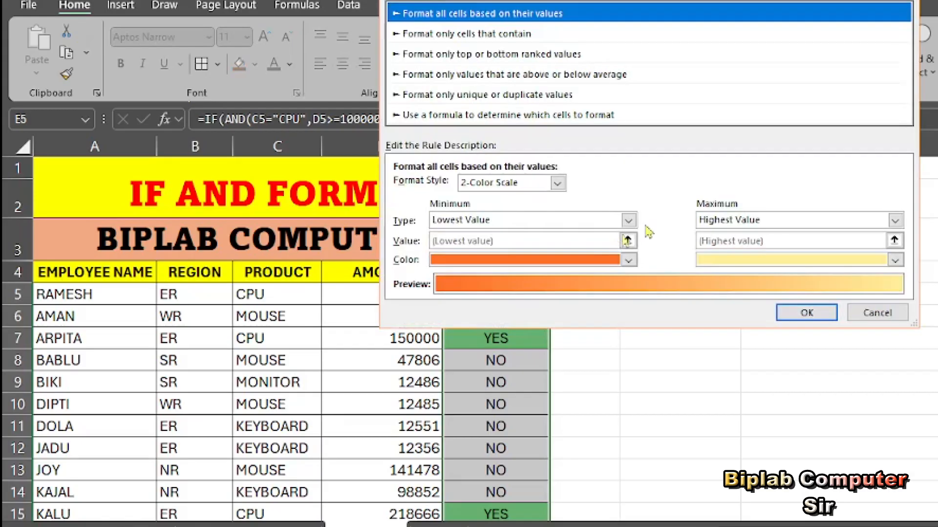
{"action": "left_click", "coordinate": [445, 40]}
Step: Set the new rule's condition to Specific Text containing NO
{"action": "left_click", "coordinate": [478, 186]}
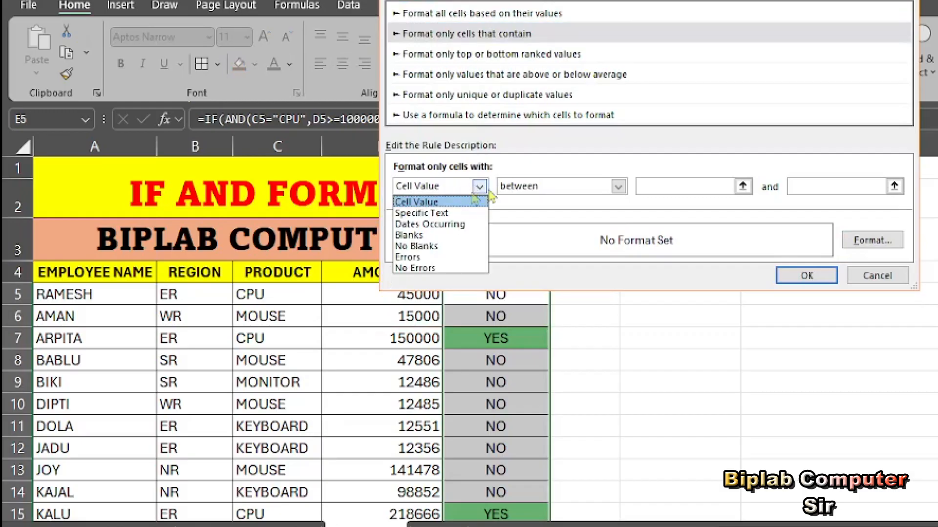
{"action": "left_click", "coordinate": [429, 213]}
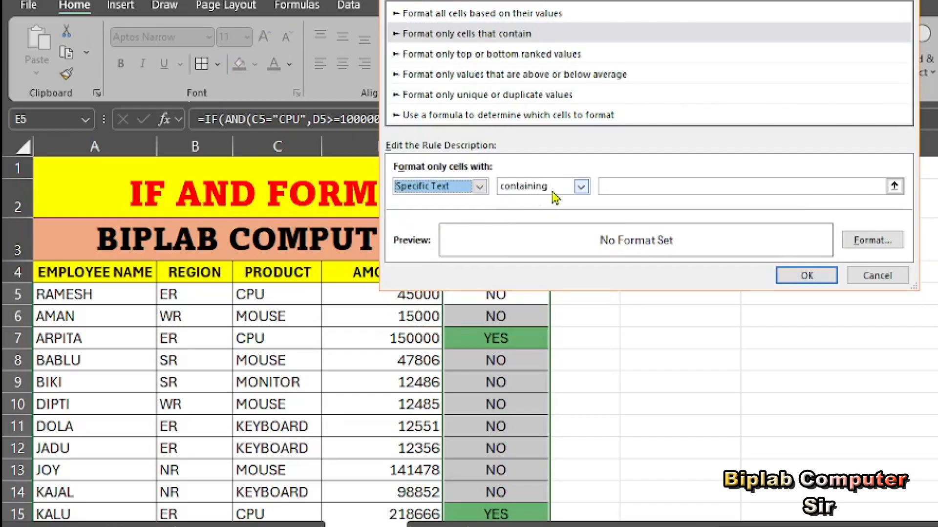
{"action": "left_click", "coordinate": [650, 188]}
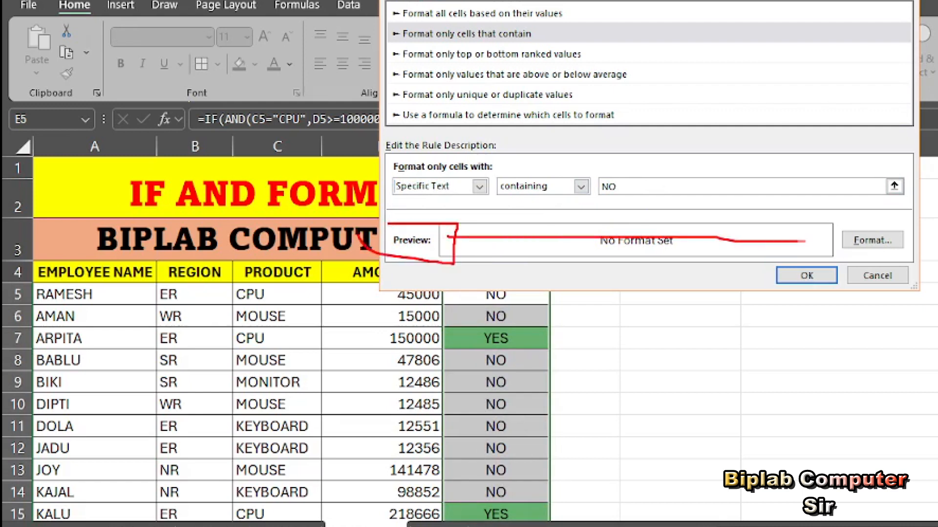
Step: Give the NO rule a red background fill from the standard colors
{"action": "left_click", "coordinate": [866, 248]}
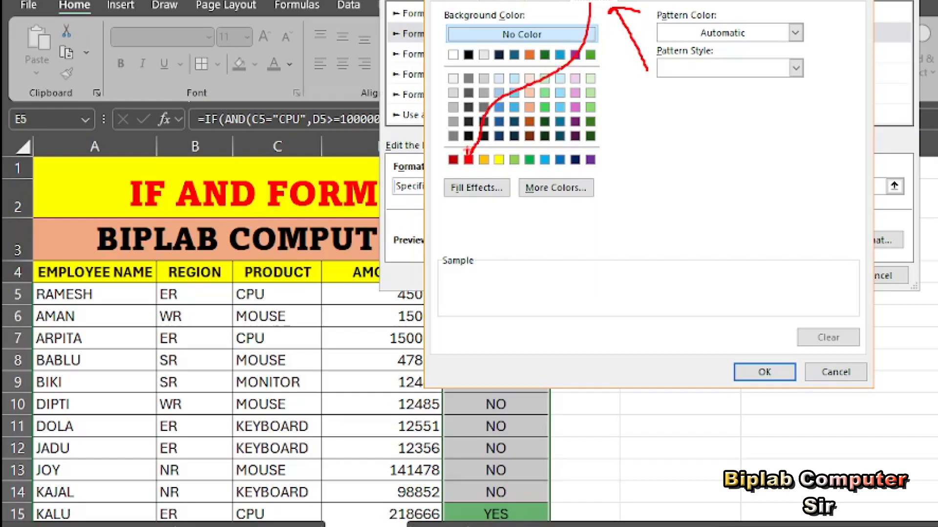
{"action": "left_click", "coordinate": [468, 160]}
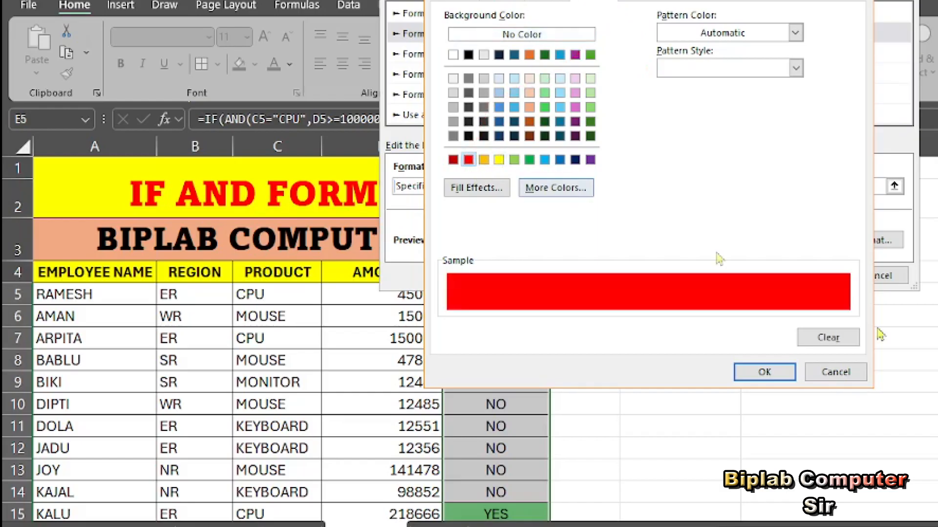
{"action": "left_click", "coordinate": [765, 372]}
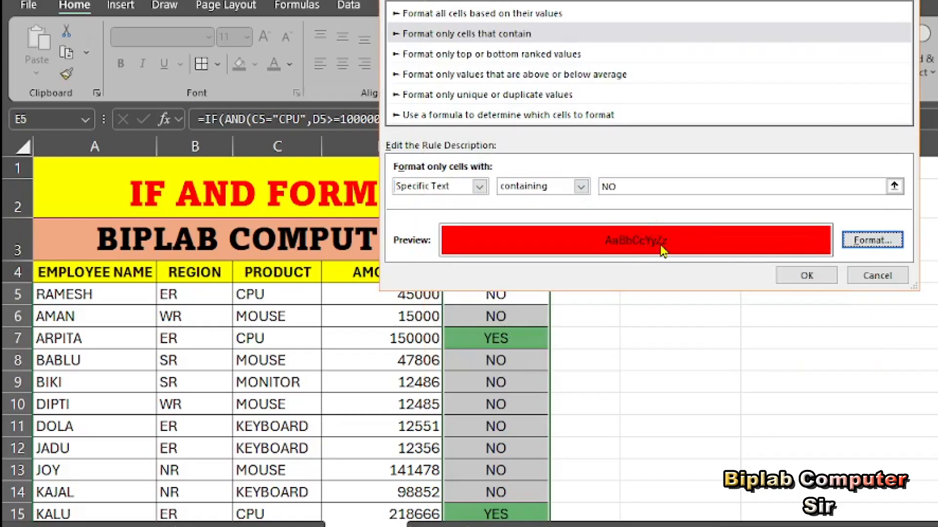
{"action": "left_click_drag", "start_coordinate": [697, 128], "coordinate": [654, 217]}
{"action": "left_click_drag", "start_coordinate": [696, 288], "coordinate": [572, 254]}
{"action": "left_click_drag", "start_coordinate": [619, 188], "coordinate": [704, 262]}
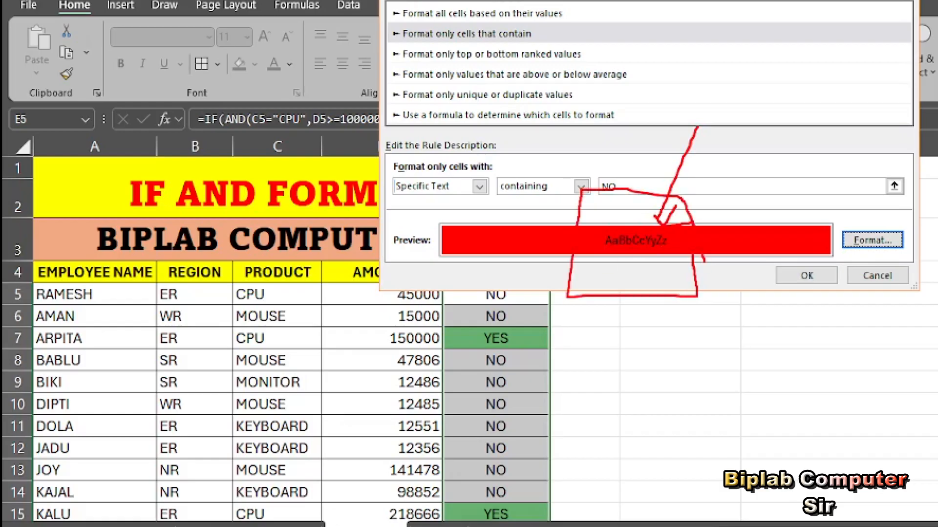
Step: Set the NO rule's font to white and bold, and apply the rule to the selected commission results
{"action": "left_click", "coordinate": [872, 240]}
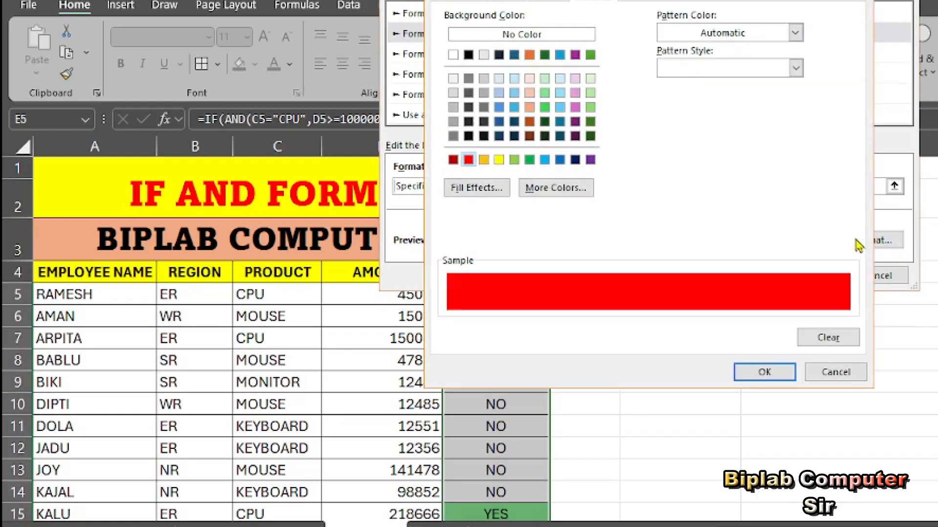
{"action": "mouse_move", "coordinate": [581, 188]}
{"action": "left_mouse_down"}
{"action": "mouse_move", "coordinate": [555, 36]}
{"action": "mouse_move", "coordinate": [523, 16]}
{"action": "left_mouse_up"}
{"action": "left_click", "coordinate": [510, 3]}
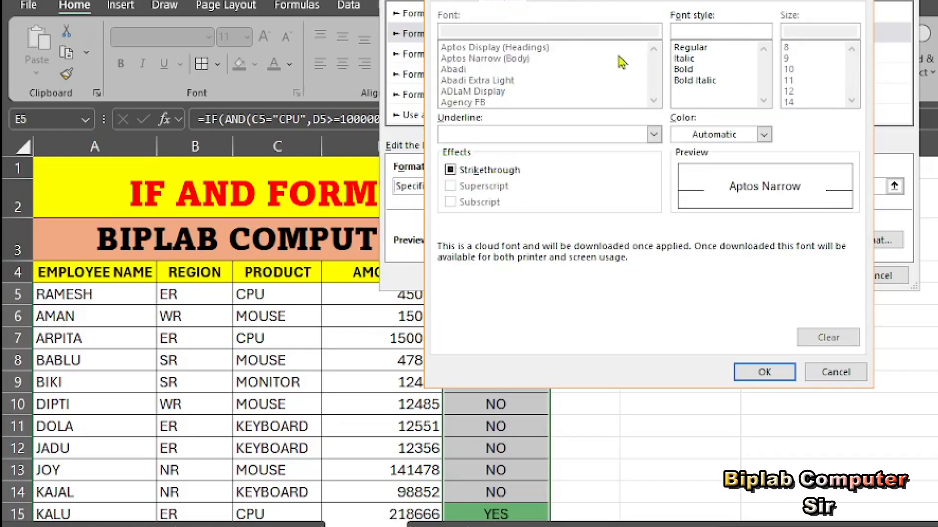
{"action": "mouse_move", "coordinate": [664, 116]}
{"action": "left_mouse_down"}
{"action": "mouse_move", "coordinate": [769, 113]}
{"action": "mouse_move", "coordinate": [784, 154]}
{"action": "mouse_move", "coordinate": [650, 117]}
{"action": "left_mouse_up"}
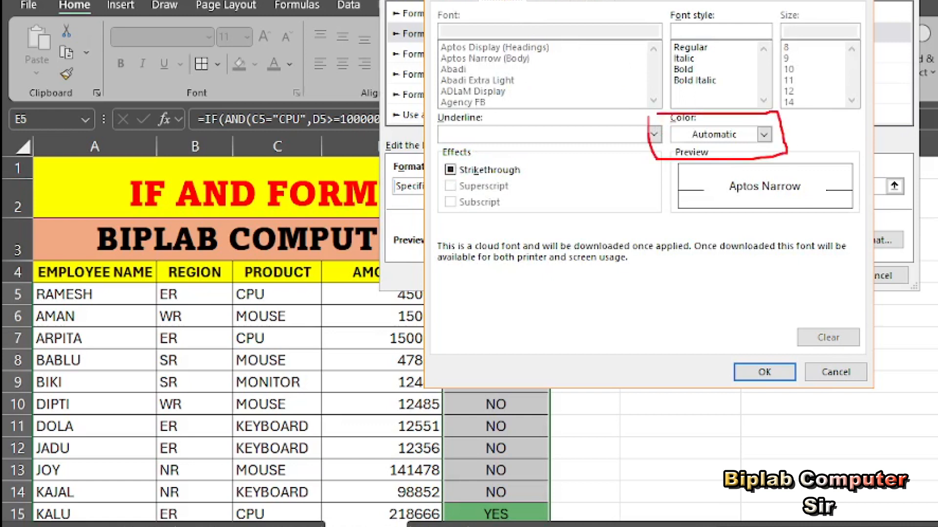
{"action": "left_click", "coordinate": [763, 134]}
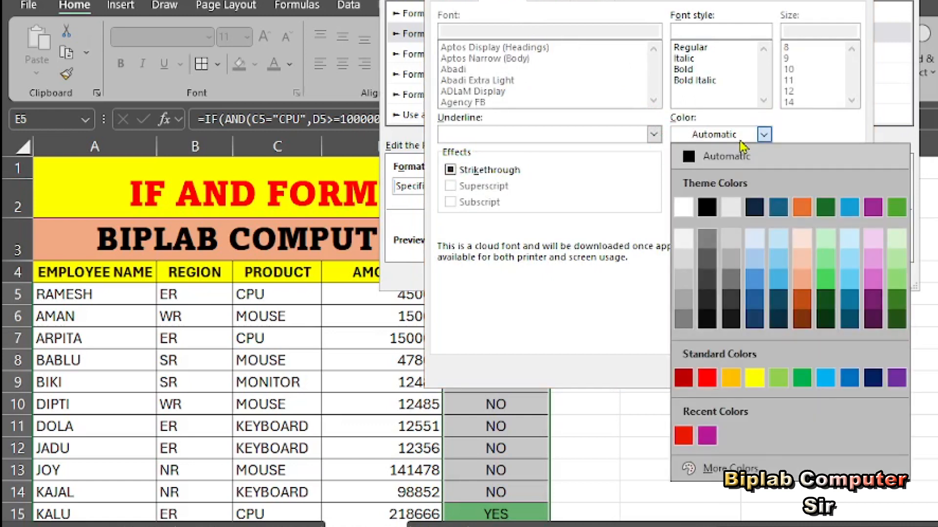
{"action": "left_click", "coordinate": [684, 208]}
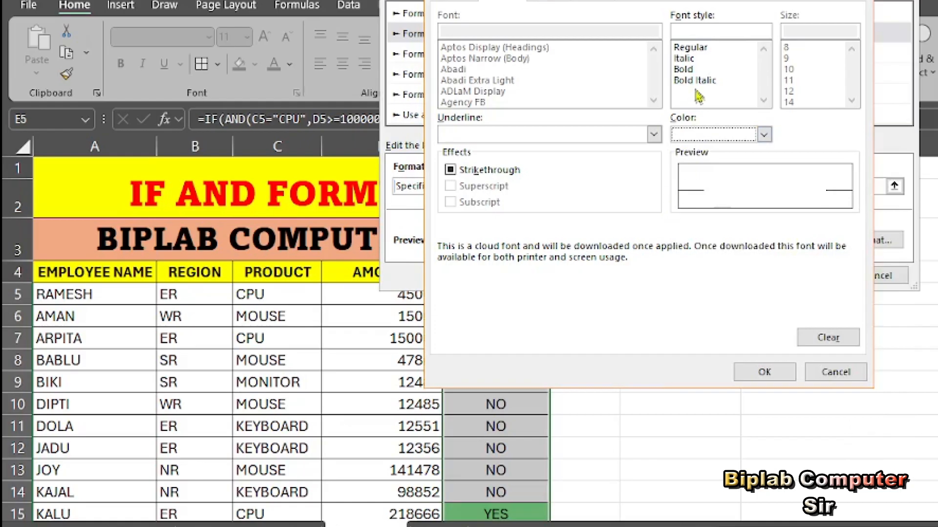
{"action": "left_click", "coordinate": [686, 70]}
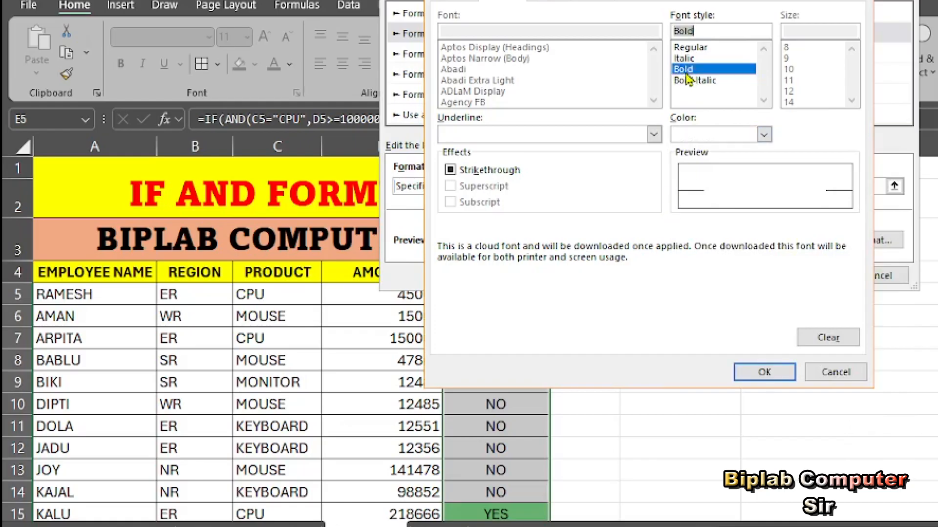
{"action": "left_click_drag", "start_coordinate": [699, 178], "coordinate": [686, 50]}
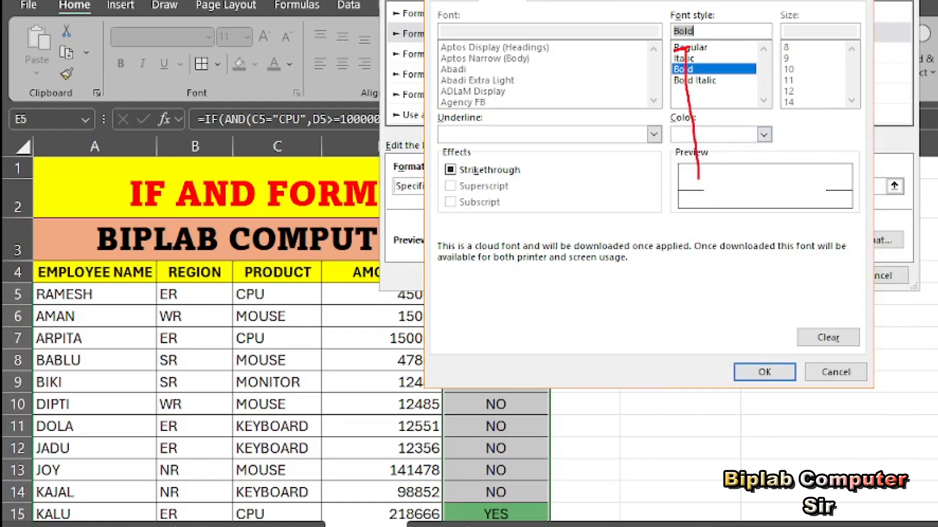
{"action": "mouse_move", "coordinate": [703, 168]}
{"action": "left_mouse_down"}
{"action": "mouse_move", "coordinate": [824, 172]}
{"action": "mouse_move", "coordinate": [715, 208]}
{"action": "mouse_move", "coordinate": [692, 171]}
{"action": "left_mouse_up"}
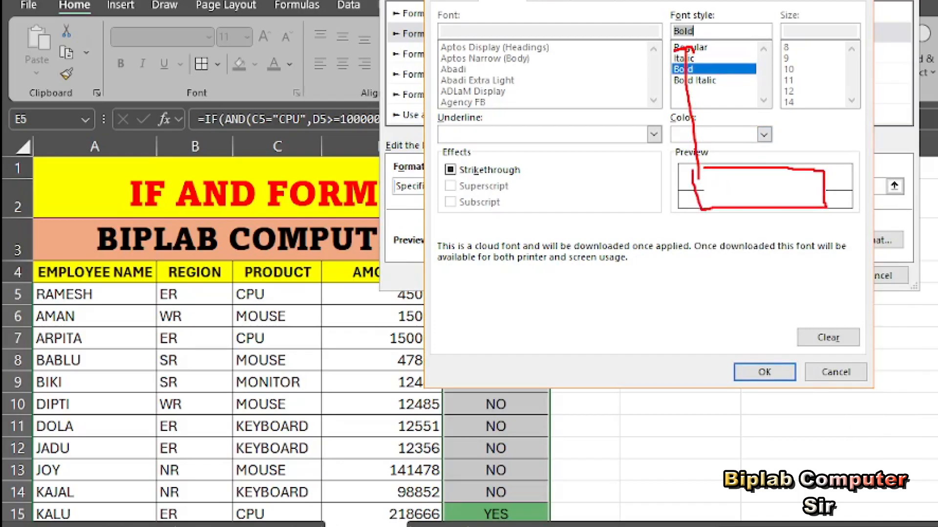
{"action": "left_click", "coordinate": [762, 372]}
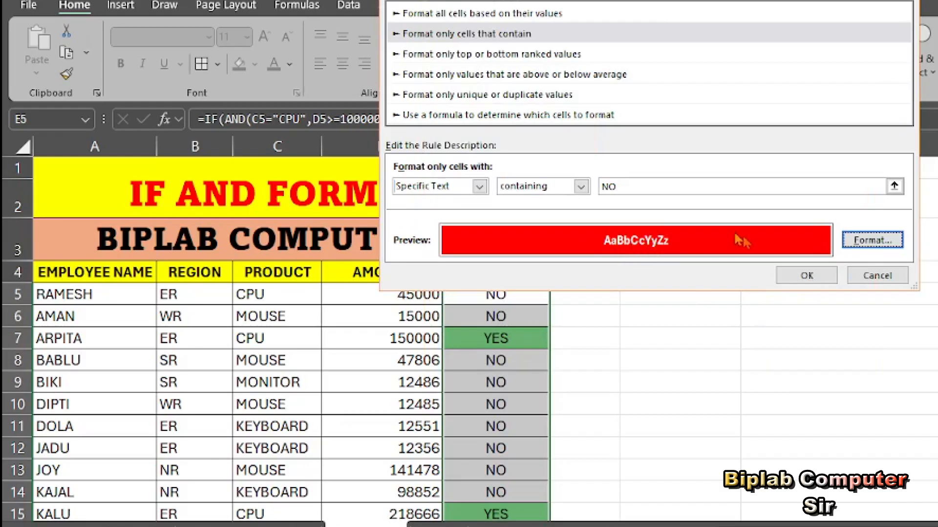
{"action": "left_click", "coordinate": [801, 275]}
{"action": "scroll", "coordinate": [540, 360], "scroll_direction": "down", "scroll_amount": 6}
{"action": "scroll", "coordinate": [511, 372], "scroll_direction": "up", "scroll_amount": 7}
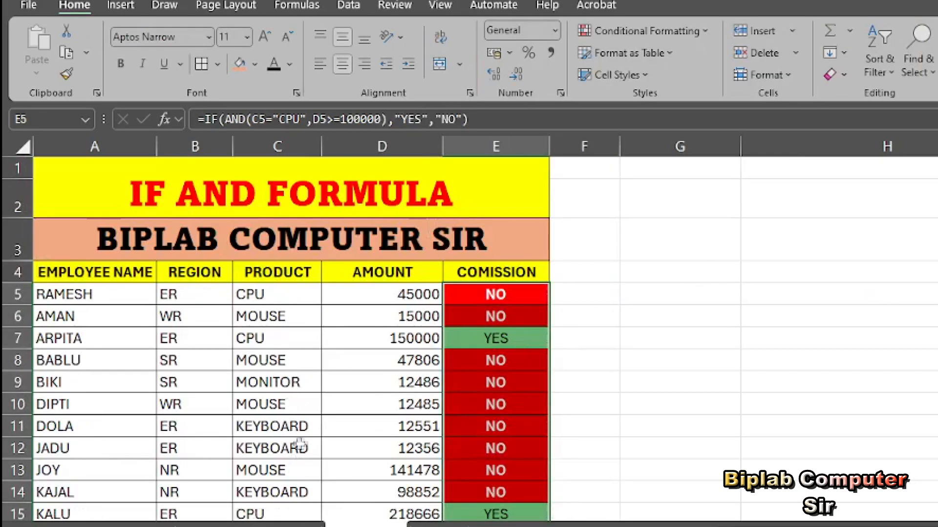
Step: Change the amount of the CPU sale in D19 to 100000 to test the commission formula
{"action": "scroll", "coordinate": [293, 463], "scroll_direction": "down", "scroll_amount": 2}
{"action": "left_click_drag", "start_coordinate": [68, 450], "coordinate": [309, 445]}
{"action": "left_click", "coordinate": [285, 448]}
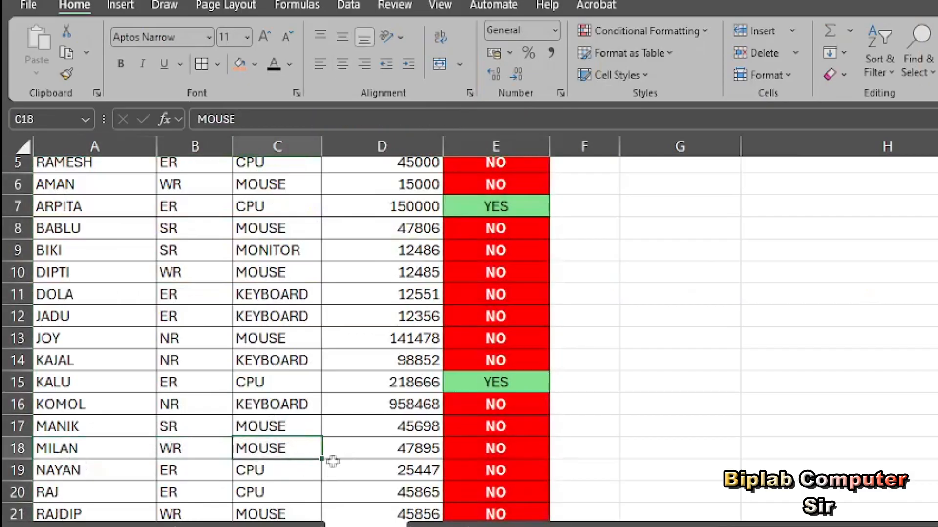
{"action": "left_click", "coordinate": [266, 473]}
{"action": "scroll", "coordinate": [332, 464], "scroll_direction": "down", "scroll_amount": 1}
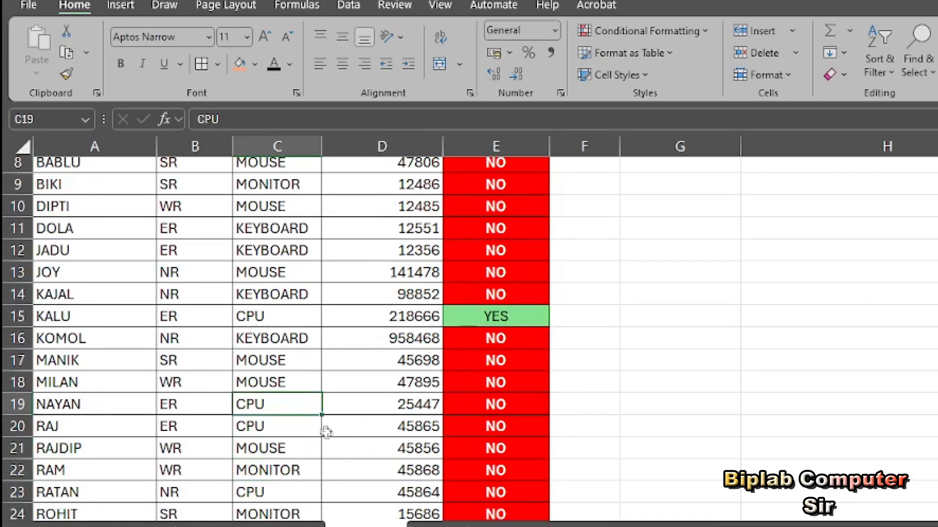
{"action": "left_click", "coordinate": [412, 410]}
{"action": "type", "text": "100000"}
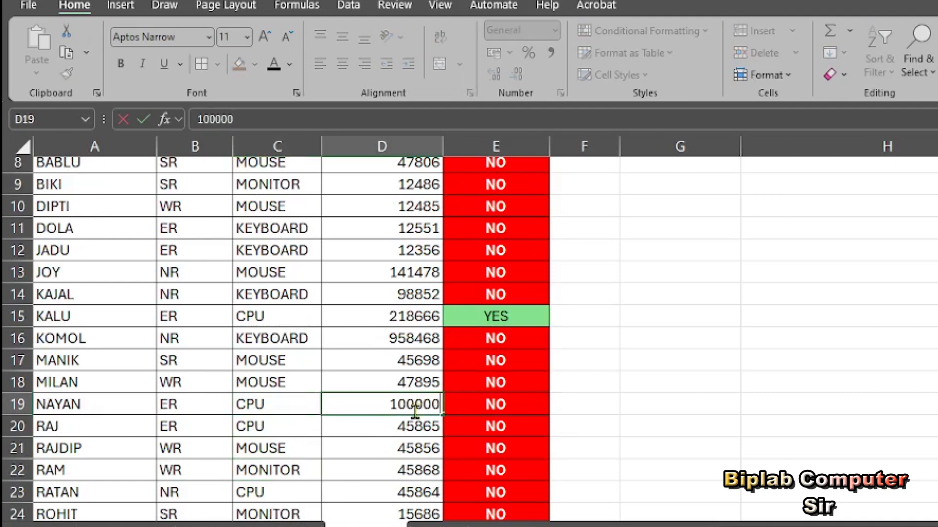
{"action": "key", "text": "Return"}
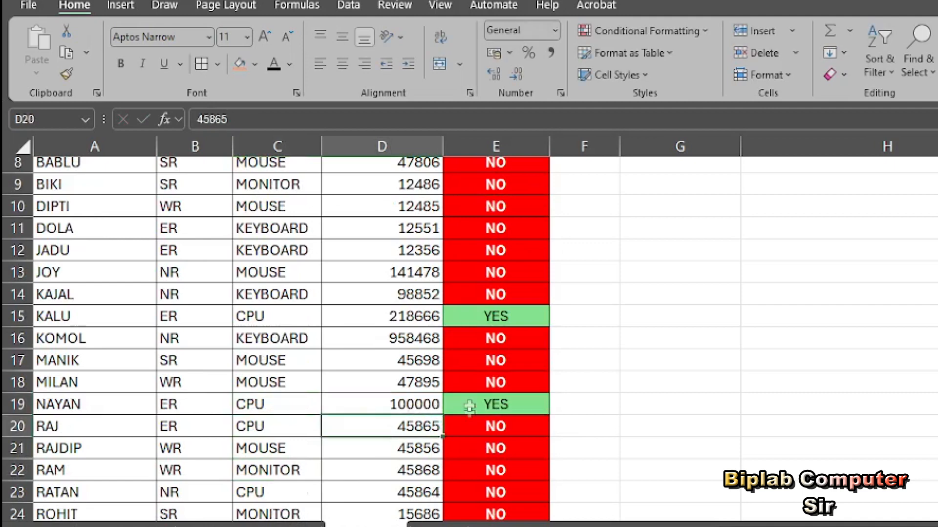
Step: Change the product in C10 to CPU and the amount in D10 to 100000
{"action": "scroll", "coordinate": [342, 366], "scroll_direction": "up", "scroll_amount": 3}
{"action": "left_click", "coordinate": [276, 405]}
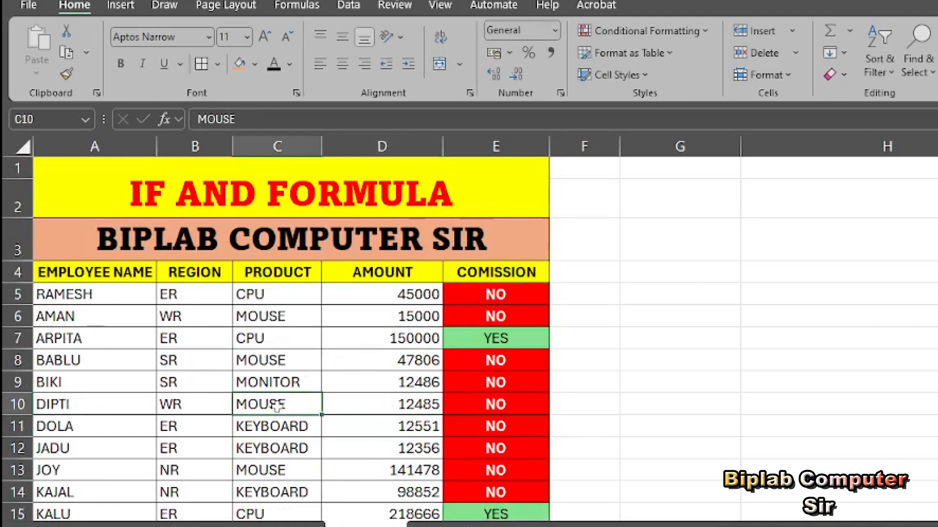
{"action": "type", "text": "CPU"}
{"action": "key", "text": "Return"}
{"action": "left_click", "coordinate": [403, 404]}
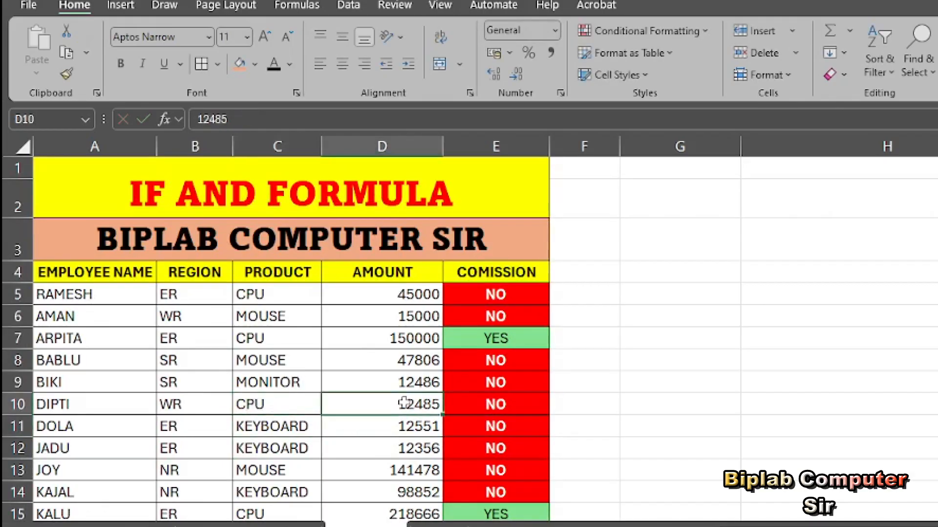
{"action": "type", "text": "100000"}
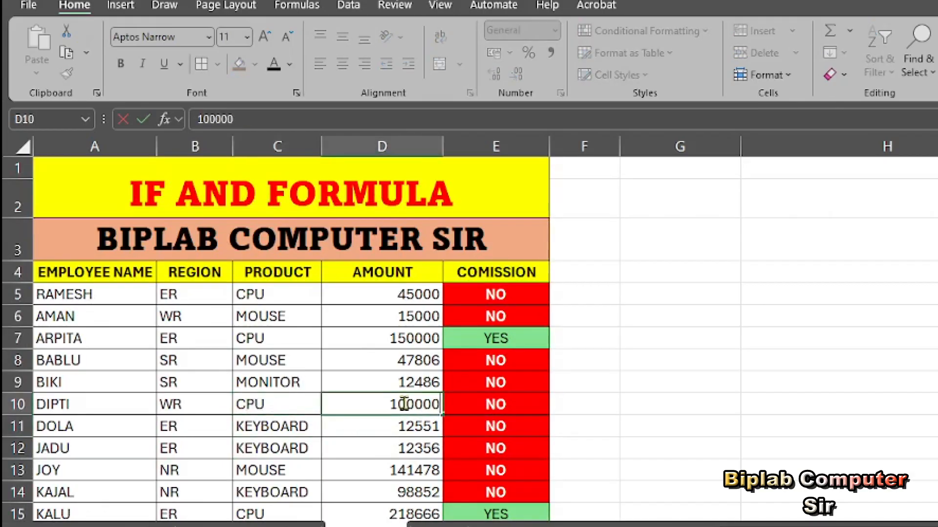
{"action": "key", "text": "Return"}
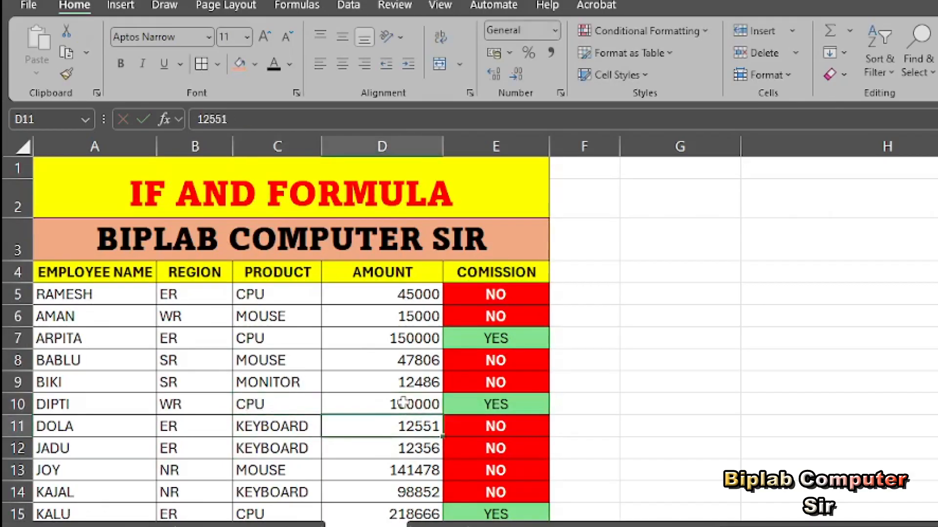
Step: Set the amount in D12 to 110000 and the product in C12 to CPU
{"action": "left_click", "coordinate": [358, 464]}
{"action": "left_click", "coordinate": [377, 448]}
{"action": "type", "text": "110000"}
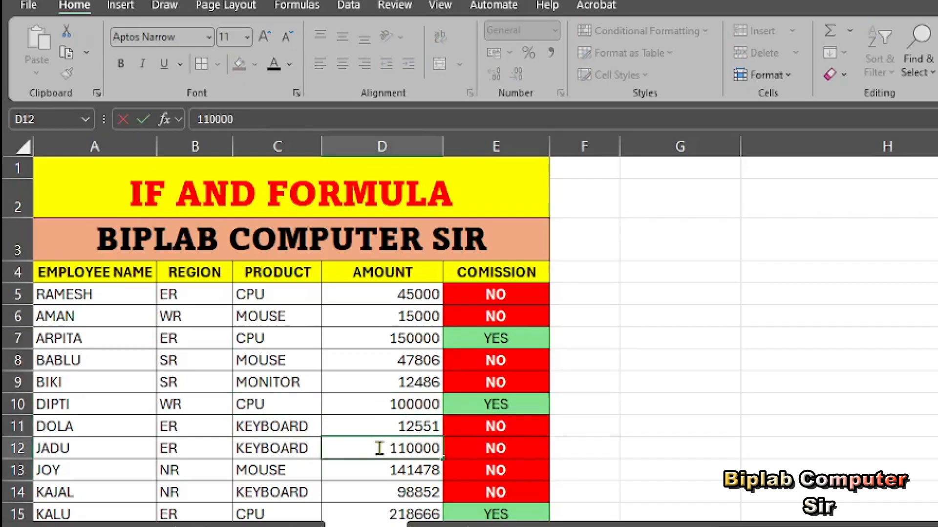
{"action": "key", "text": "Return"}
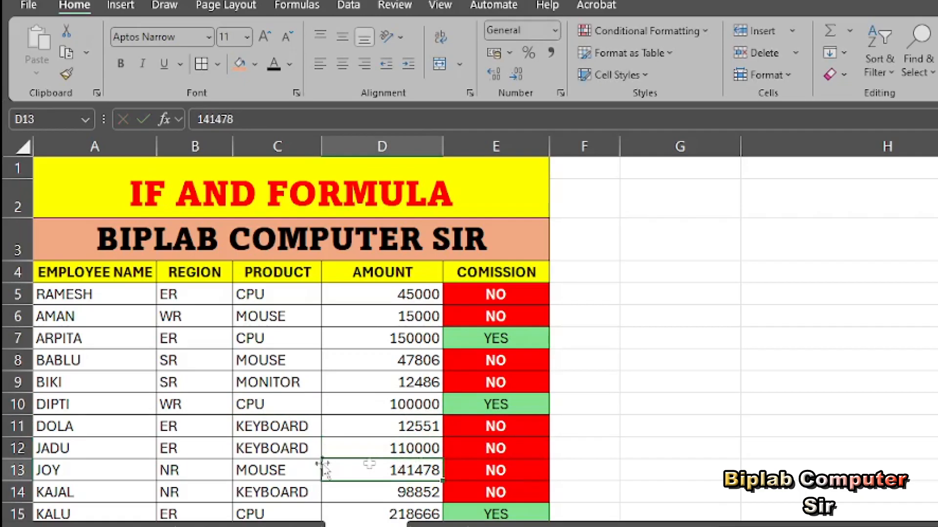
{"action": "left_click", "coordinate": [283, 452]}
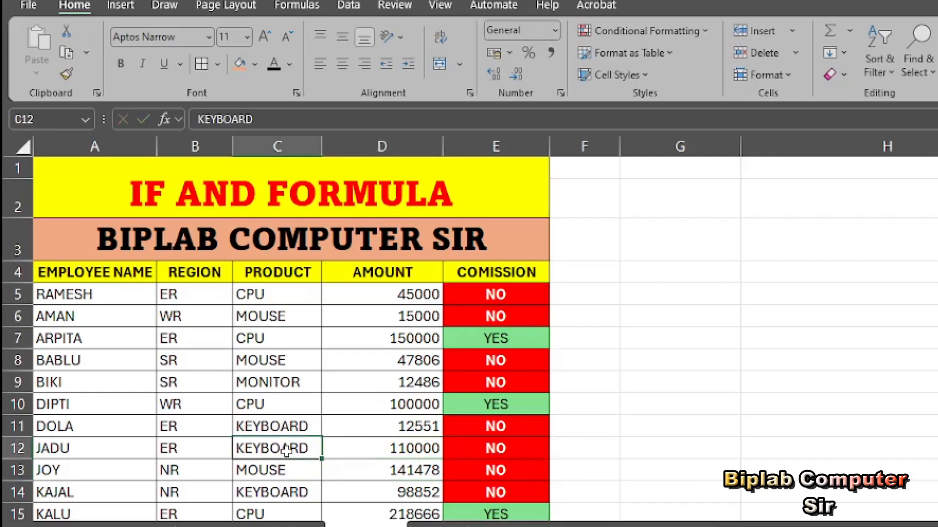
{"action": "type", "text": "CPU"}
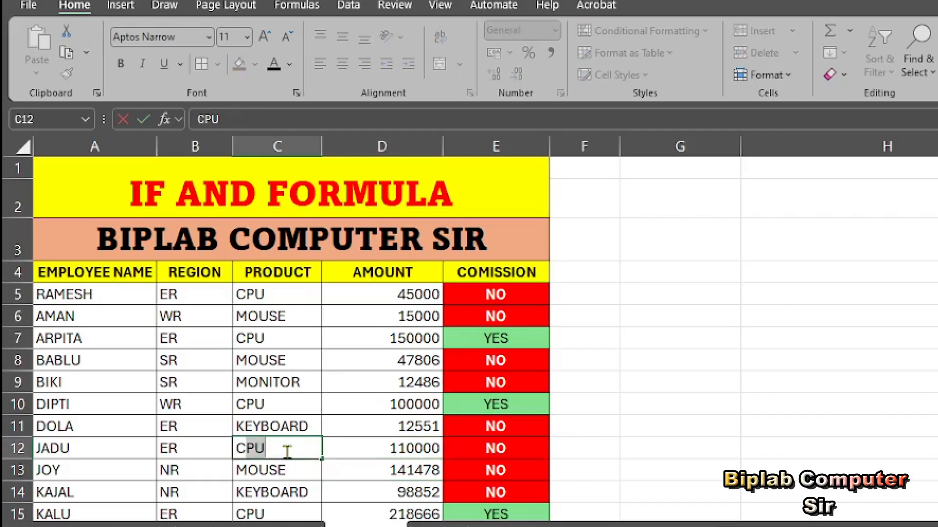
{"action": "key", "text": "Return"}
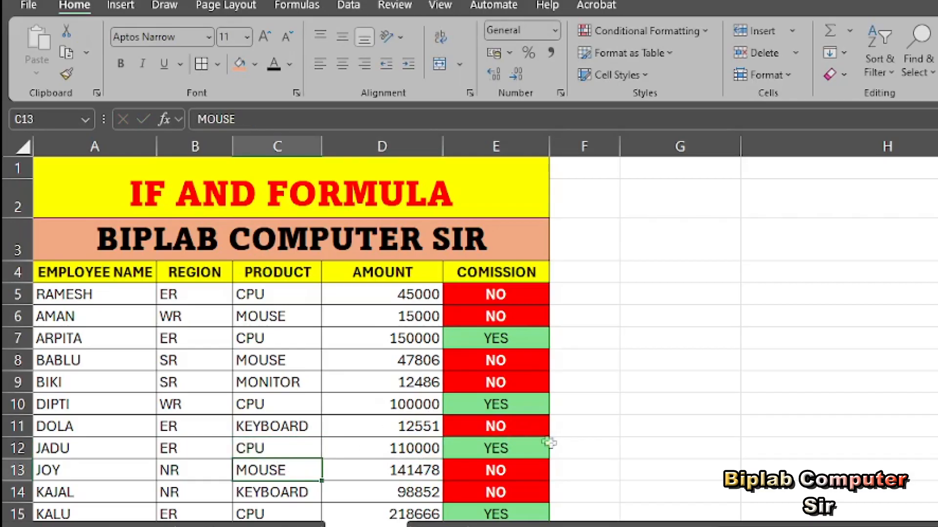